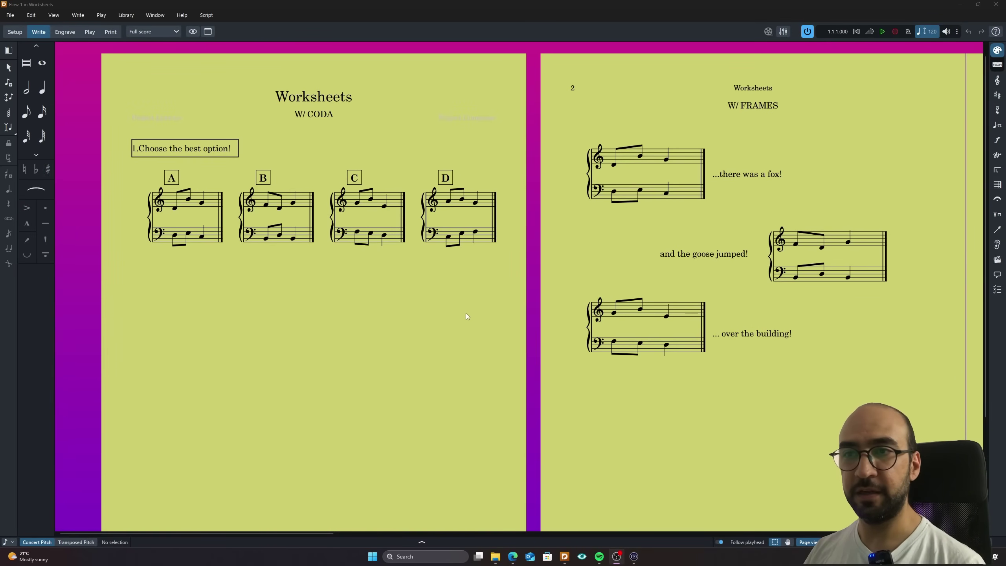
Switch to Untitled Project 2 and add three bars with the +3 bars popover.
scroll(465, 321, "down", 1)
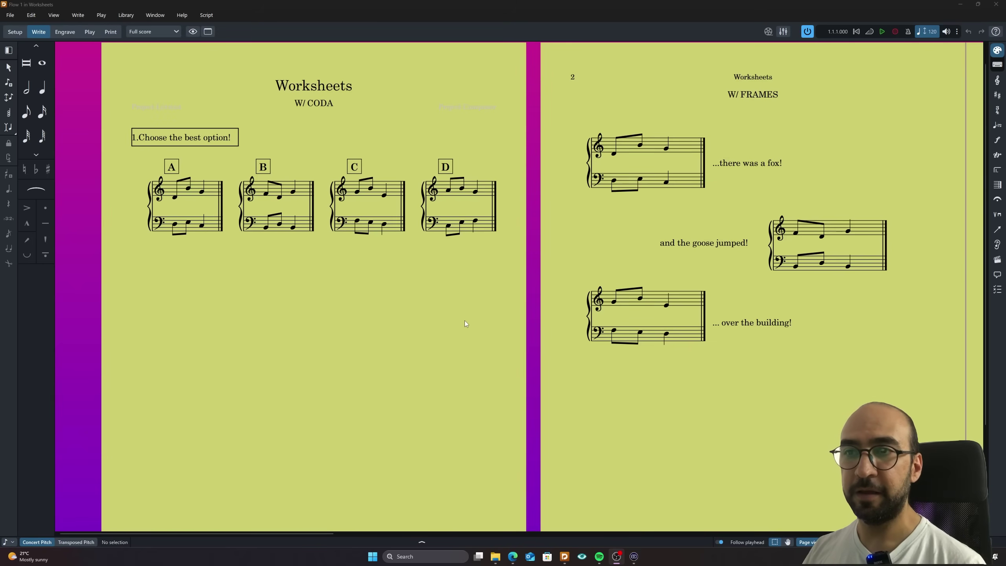
scroll(466, 321, "up", 2)
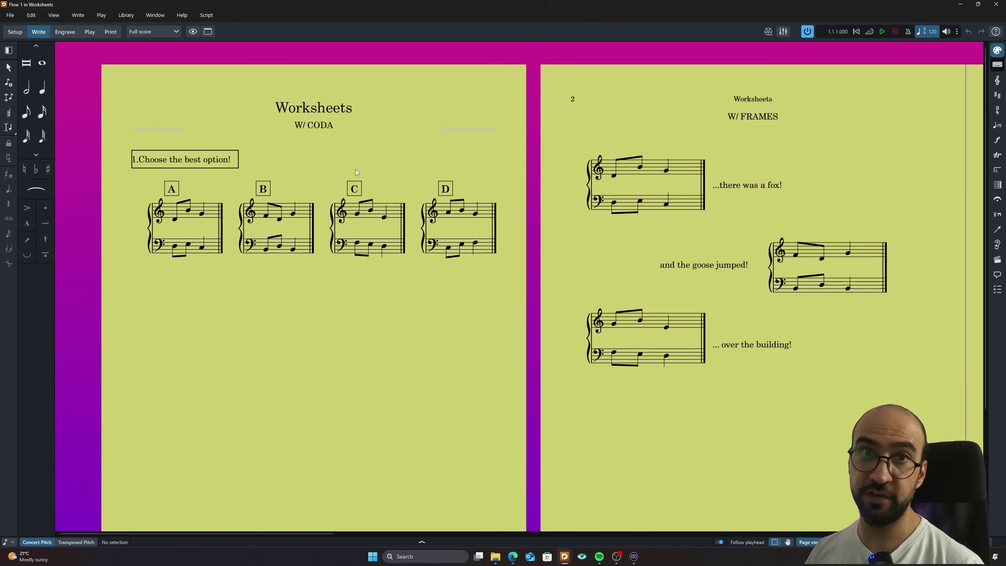
mouse_move(565, 563)
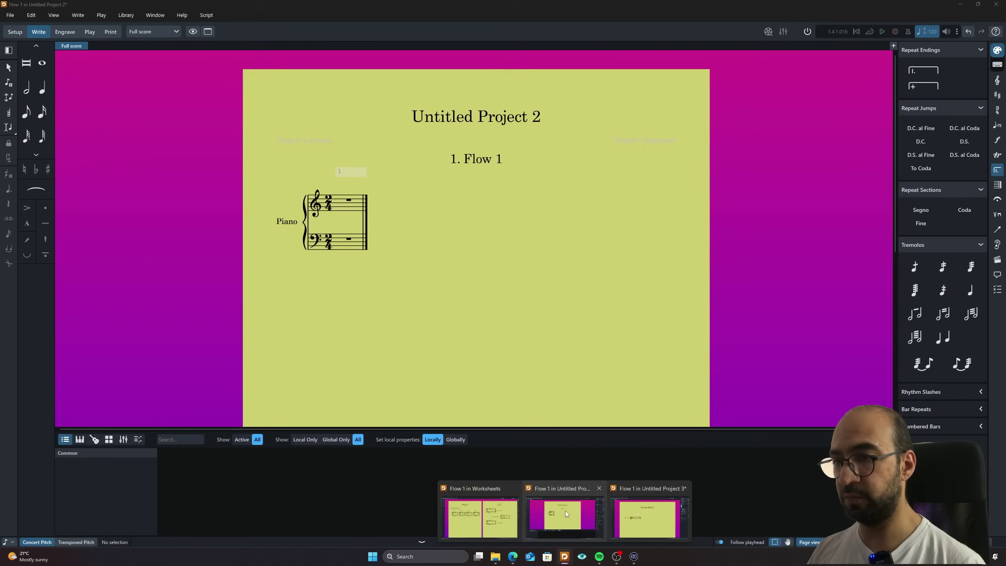
left_click(565, 512)
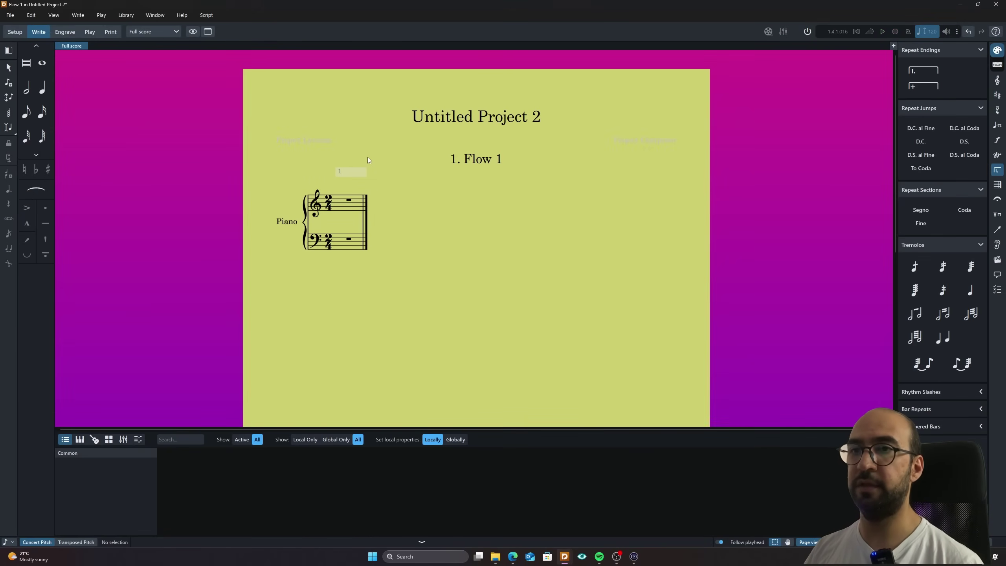
left_click(361, 205)
key("shift+b")
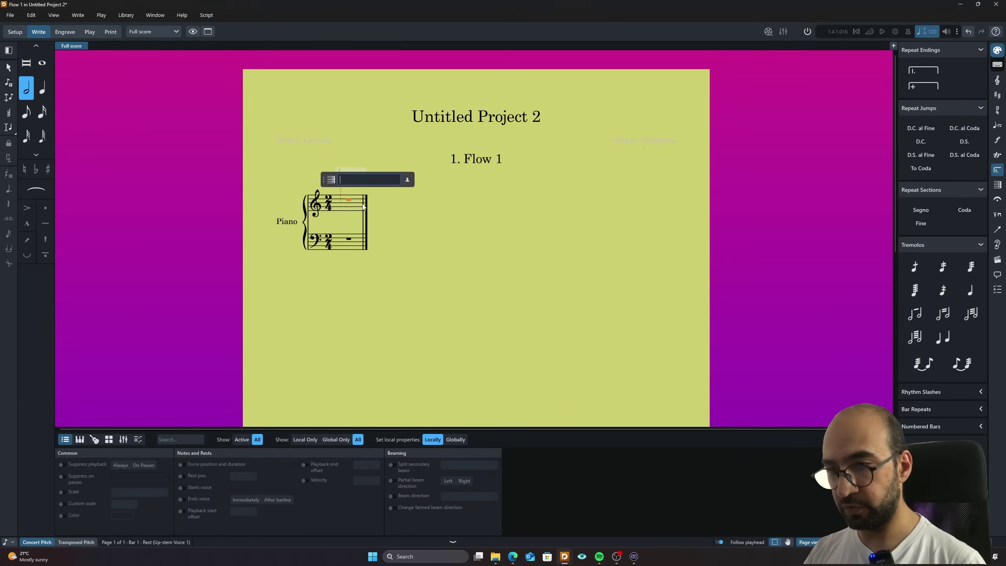
type("+3")
key("Return")
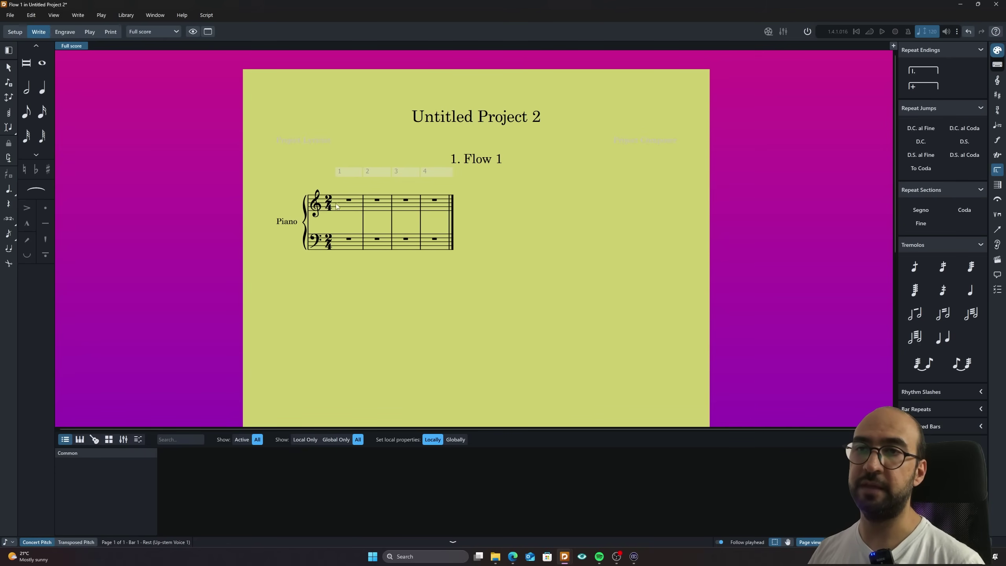
Enter quarter notes F4 and G4 in the treble and G3 and F3 in the bass of bar 1.
left_click(339, 202)
key("6")
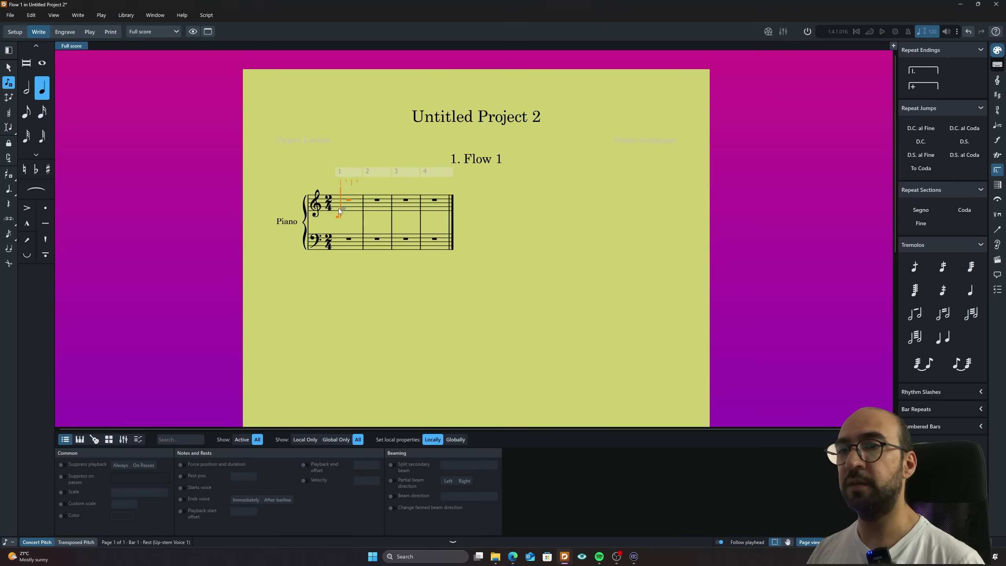
left_click(338, 208)
key("g")
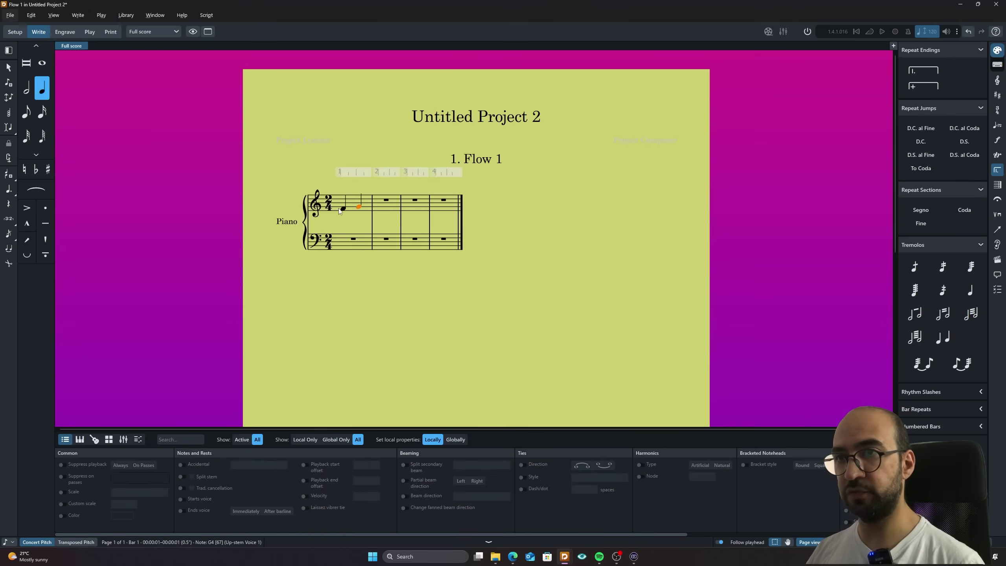
double_click(347, 239)
key("g")
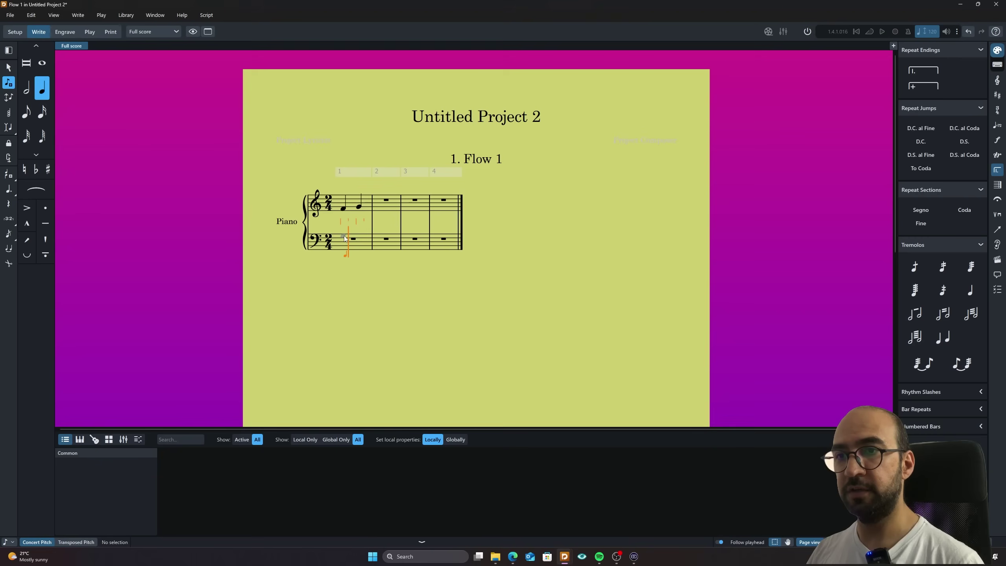
left_click(359, 238)
key("Escape")
Repeat bar 1's notes on both staves into bars 2 to 4.
left_click_drag(337, 198, 355, 244)
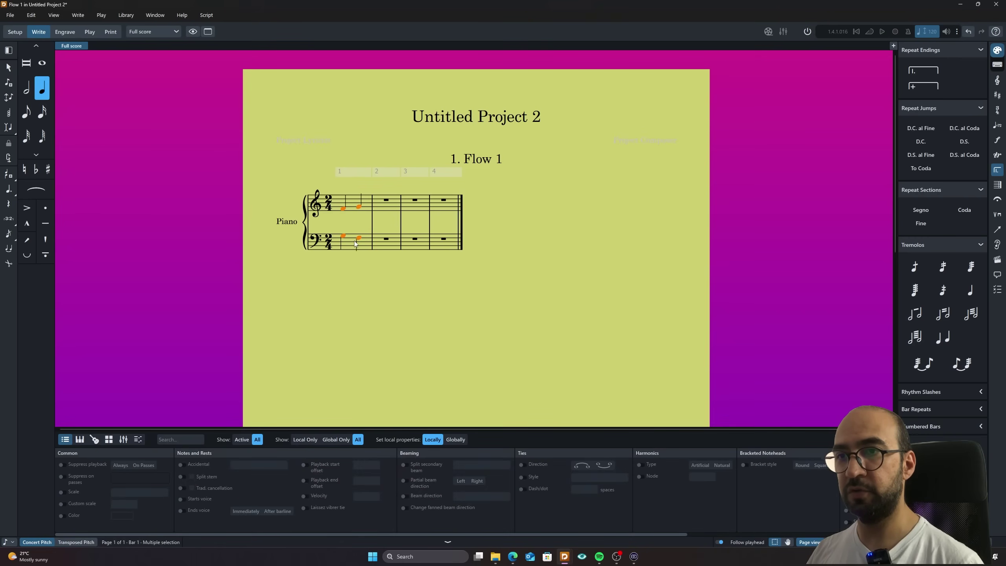
key("r")
key("r")
key("r")
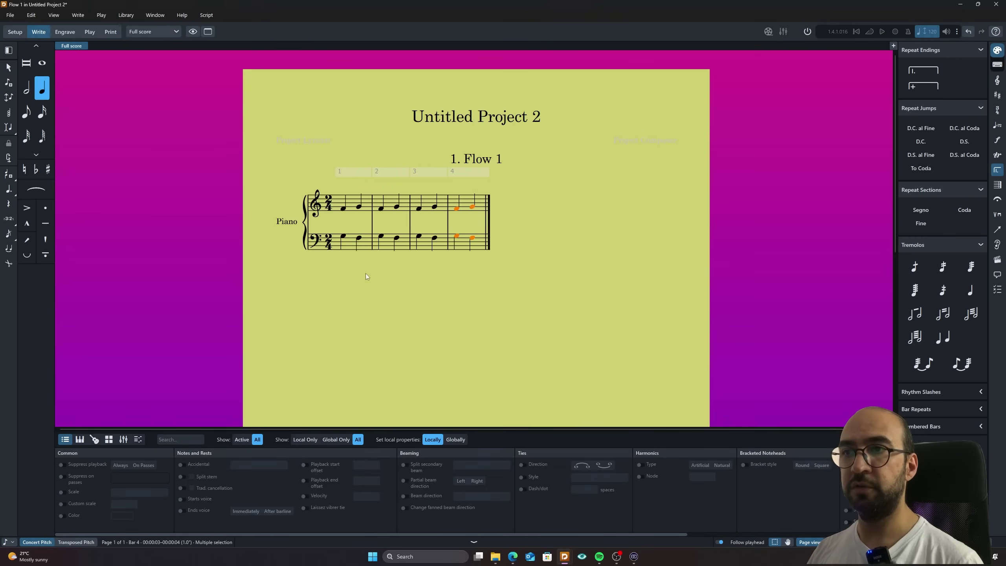
left_click(370, 282)
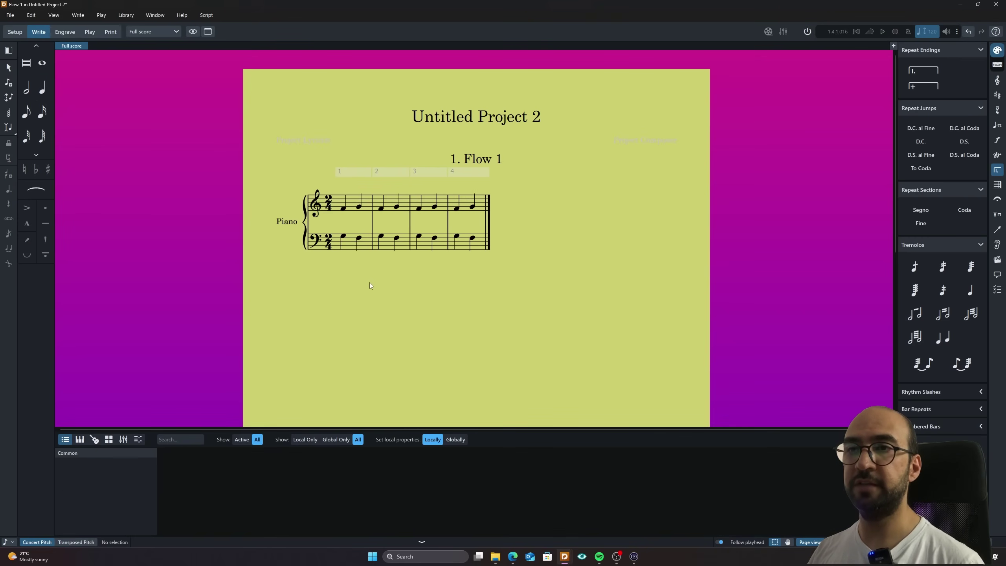
Add Coda markers at the barlines before bars 2, 3 and 4.
left_click(372, 217)
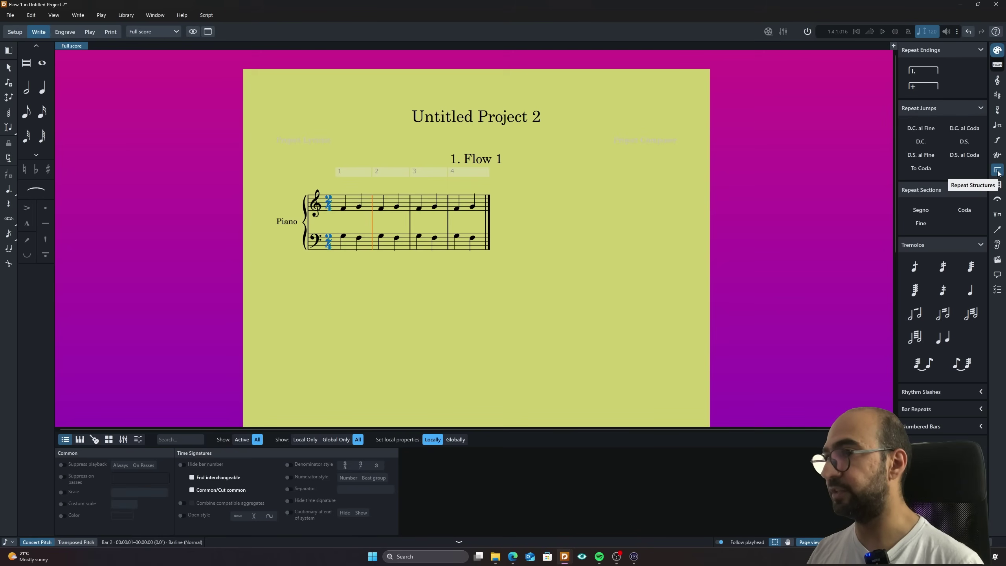
left_click(975, 211)
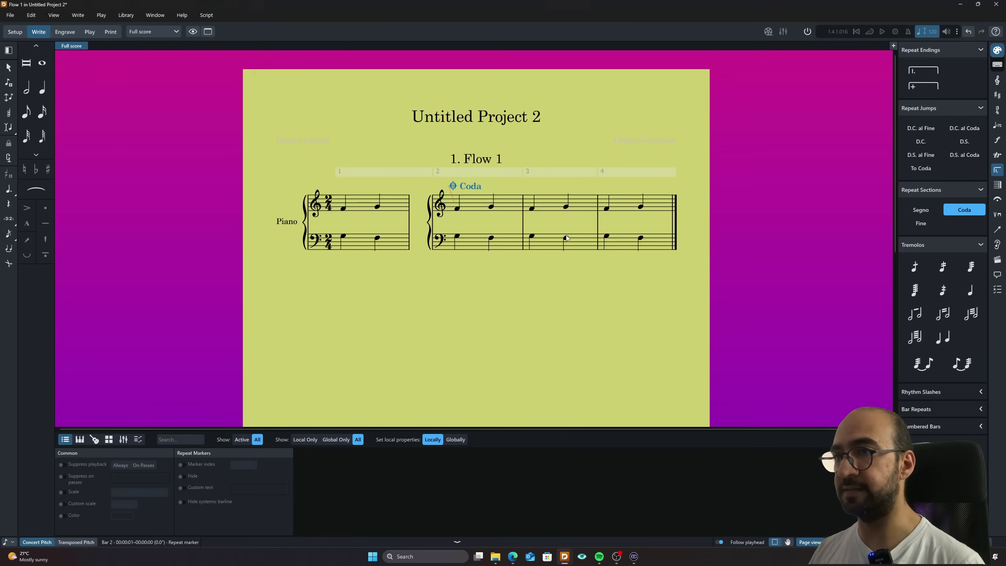
left_click(523, 221)
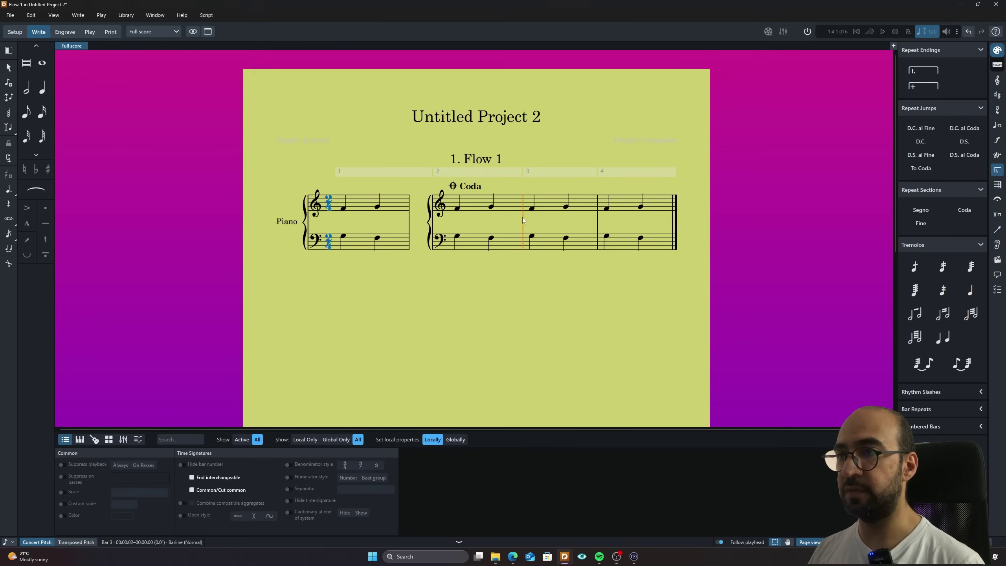
left_click(964, 209)
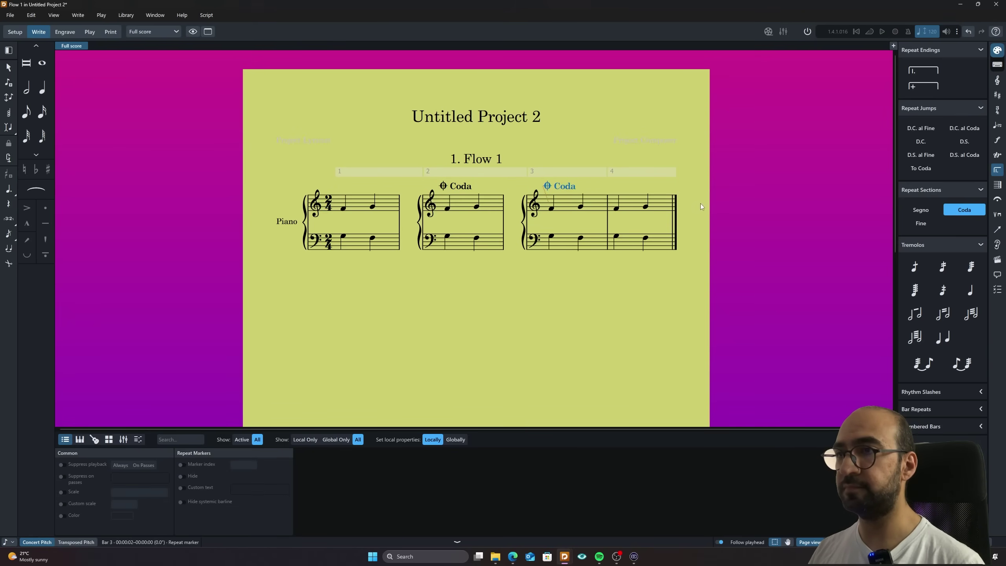
left_click(608, 217)
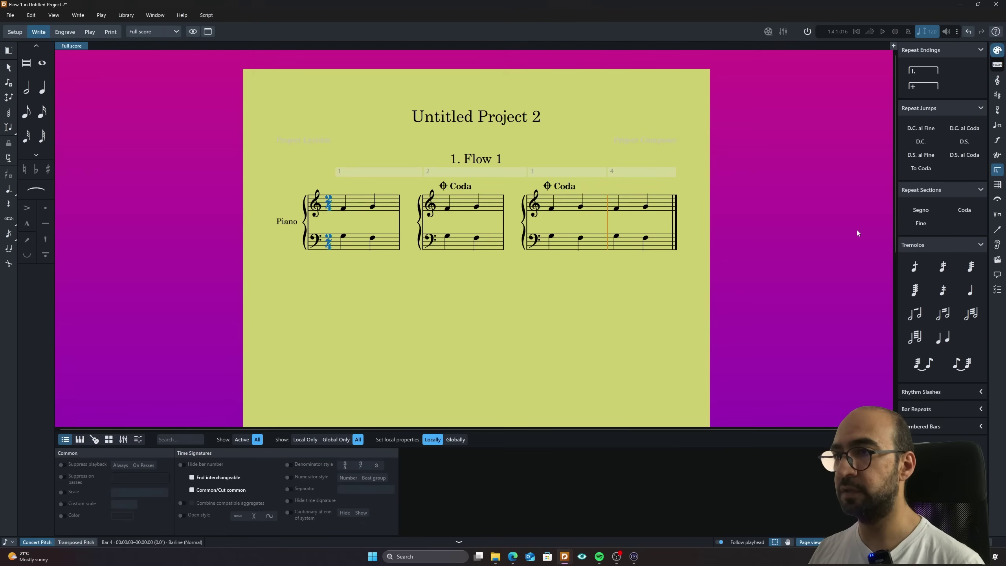
left_click(961, 210)
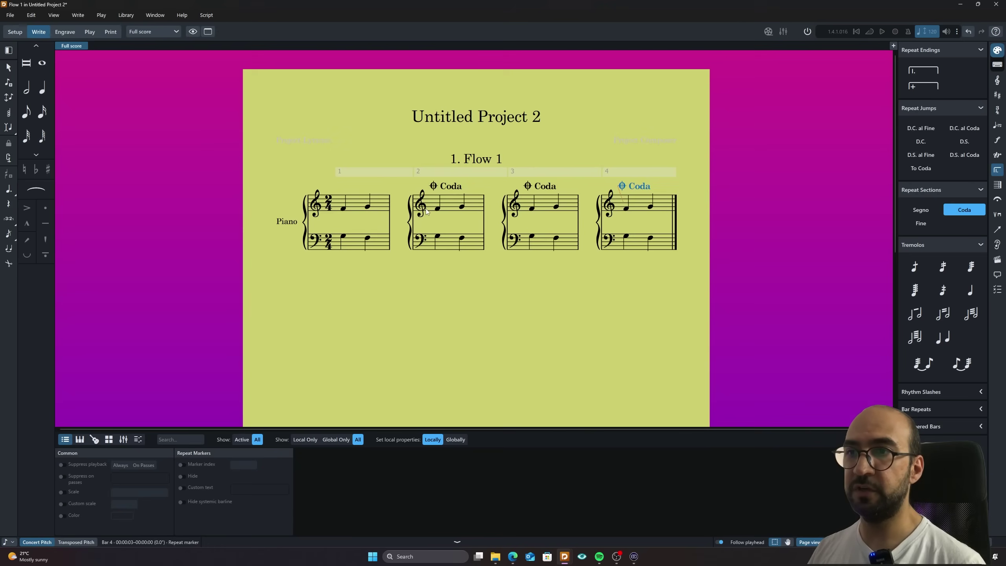
Select the Coda markers at bars 2 and 3 and toggle the Properties panel with Ctrl+8.
left_click(438, 186)
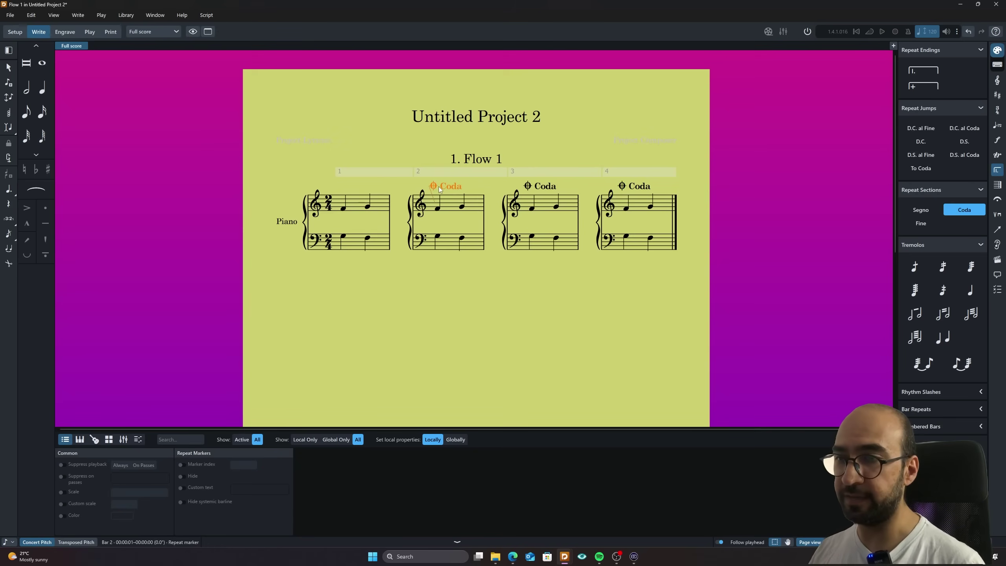
left_click(538, 187, "ctrl")
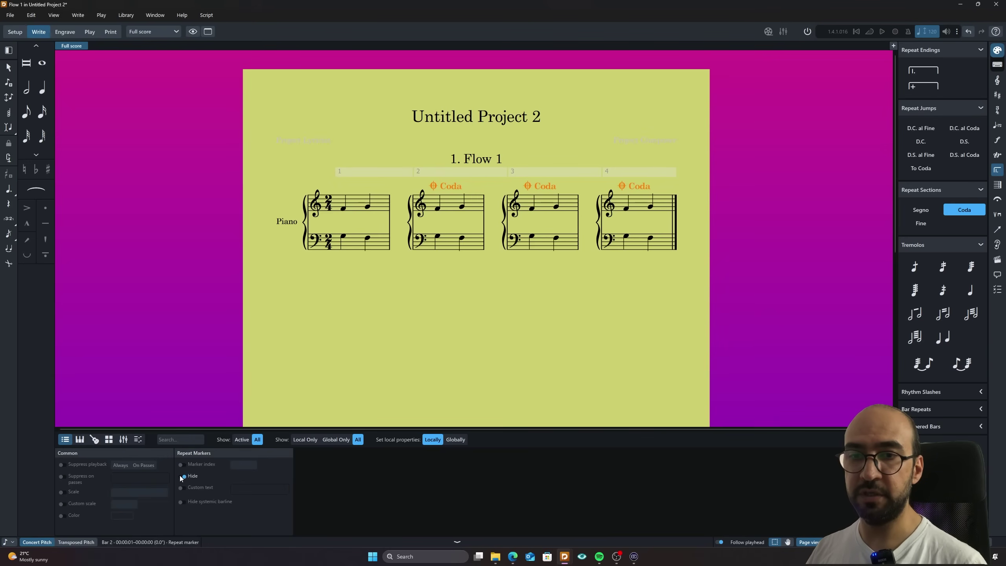
key("ctrl+8")
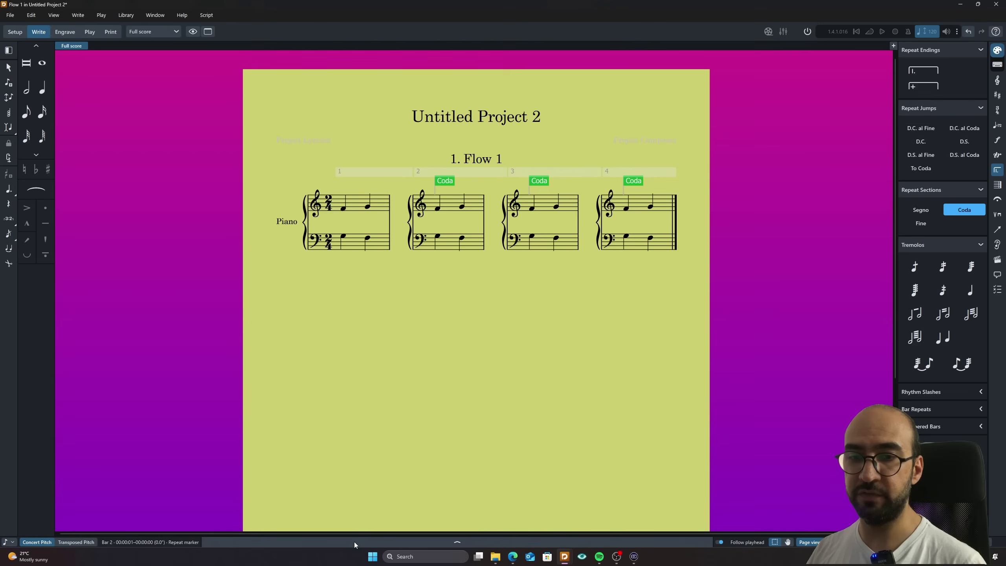
key("ctrl+8")
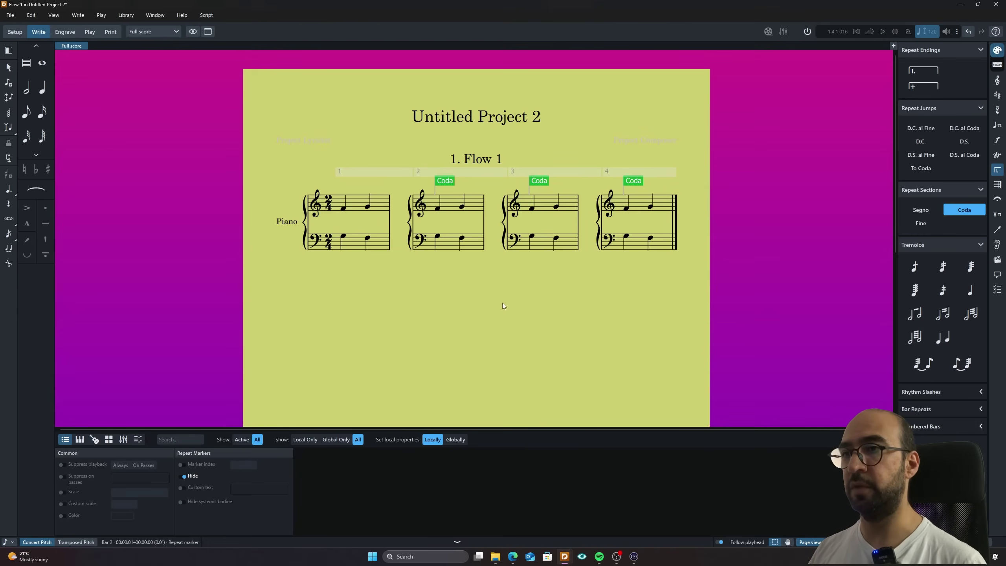
Make the barlines ending bars 1, 2 and 3 final barlines and hide the bar 1 time signature.
left_click(389, 220)
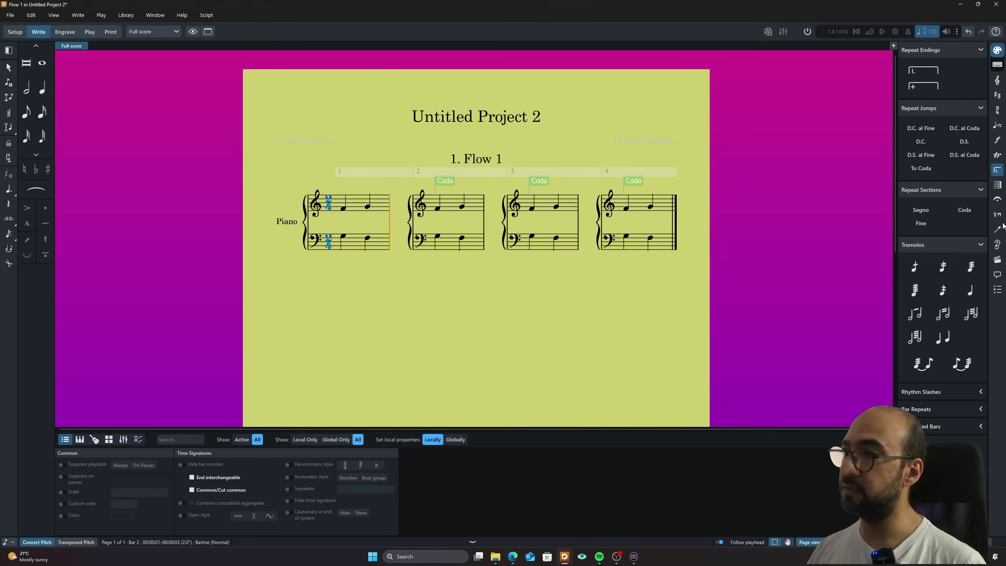
left_click(997, 185)
left_click(972, 153)
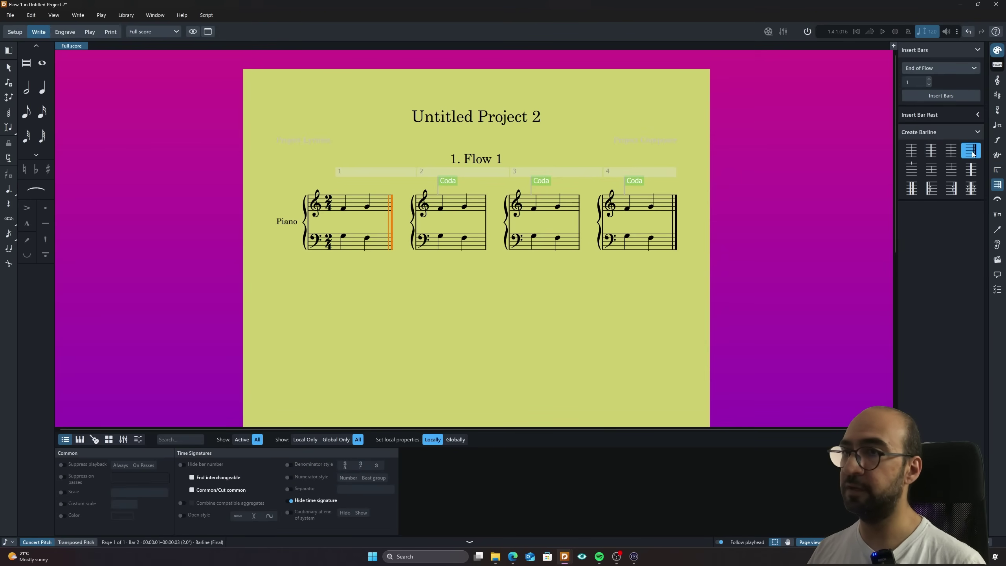
left_click(486, 219)
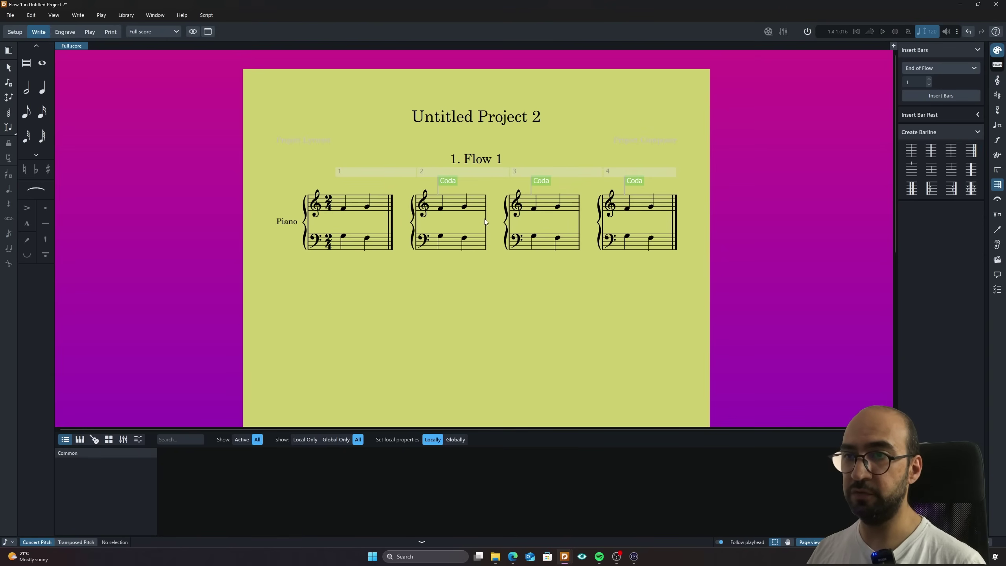
left_click(486, 222)
left_click(971, 150)
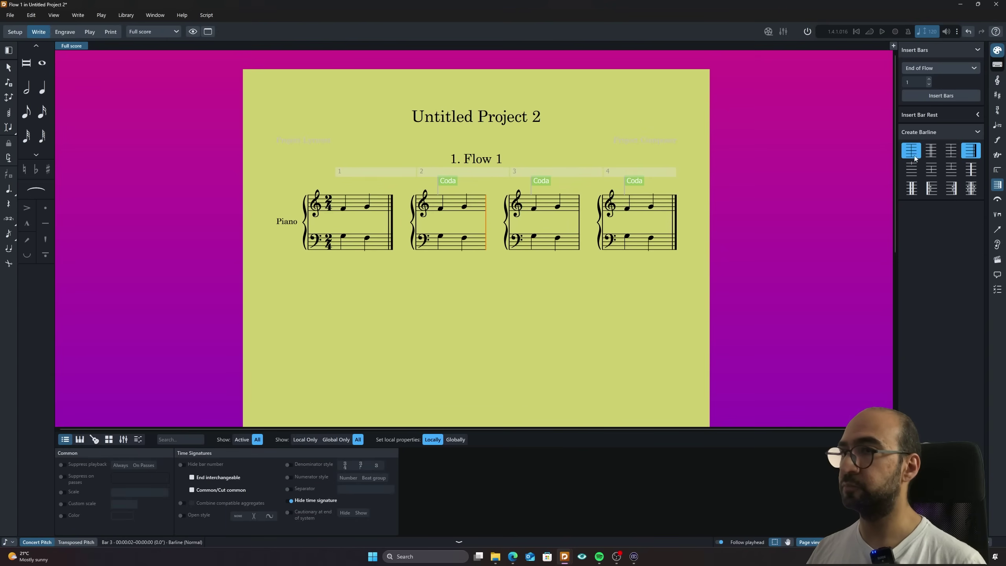
left_click(581, 221)
left_click(971, 150)
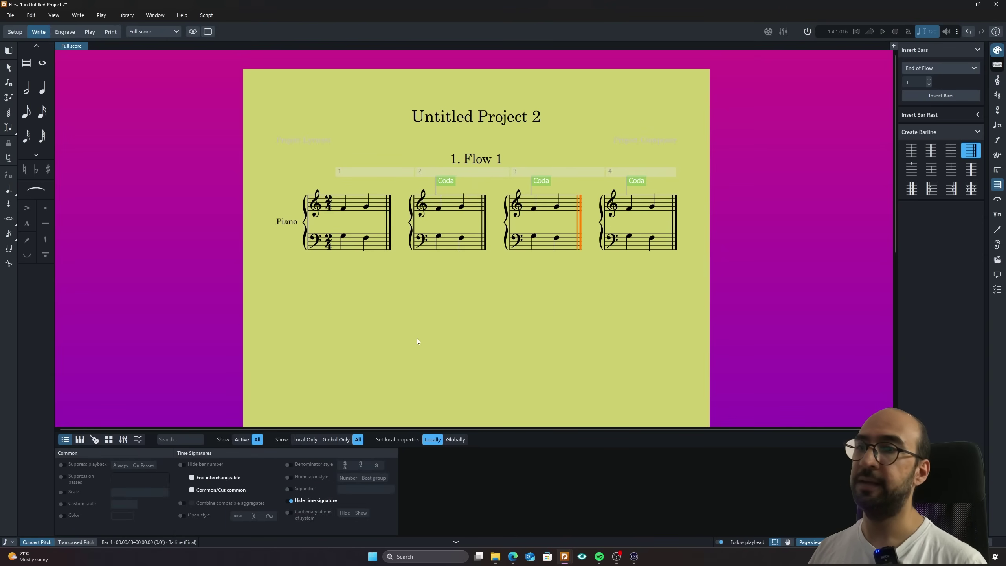
left_click(329, 204)
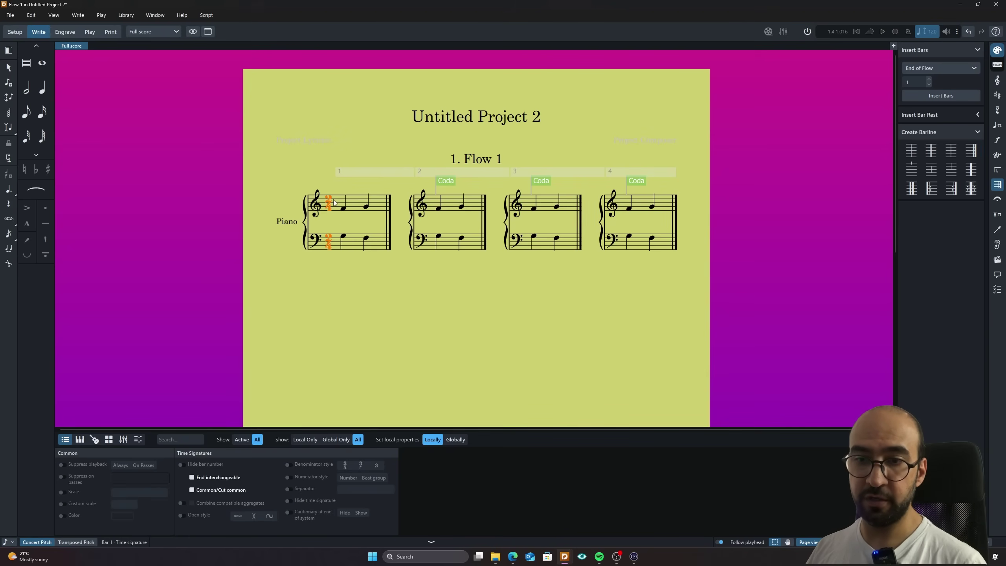
left_click(290, 502)
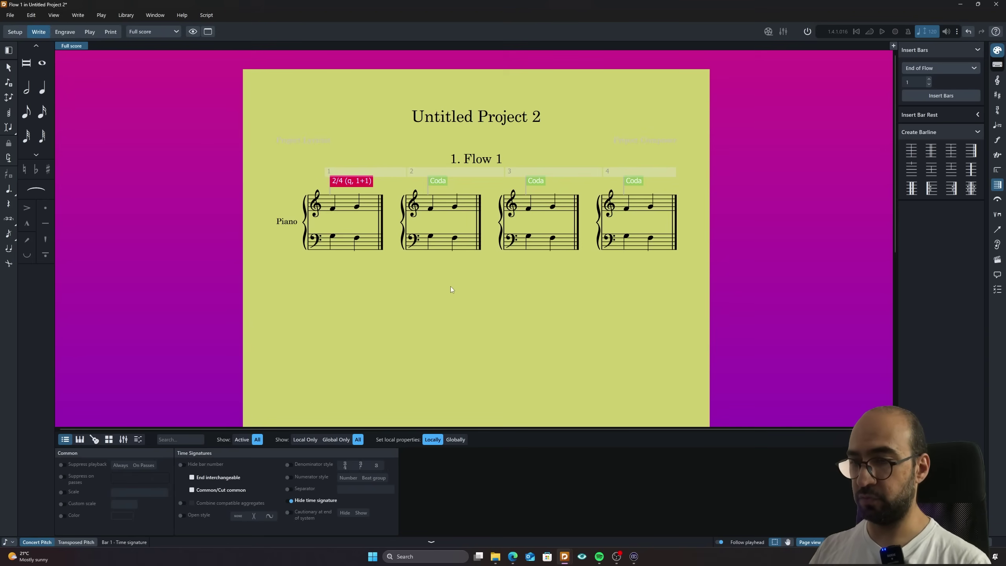
In Layout Options, set staff labels on first and subsequent systems to None and apply.
key("j")
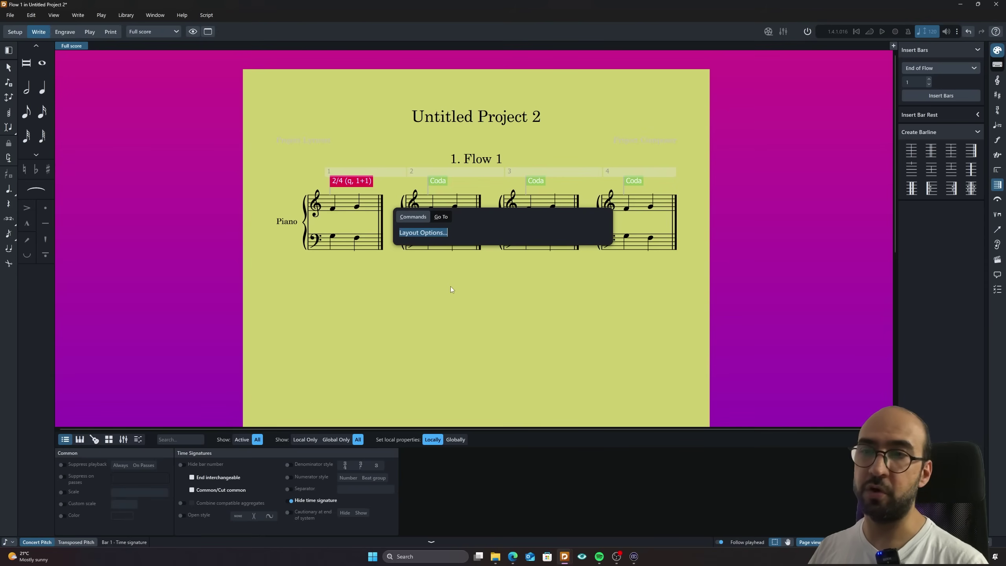
key("Return")
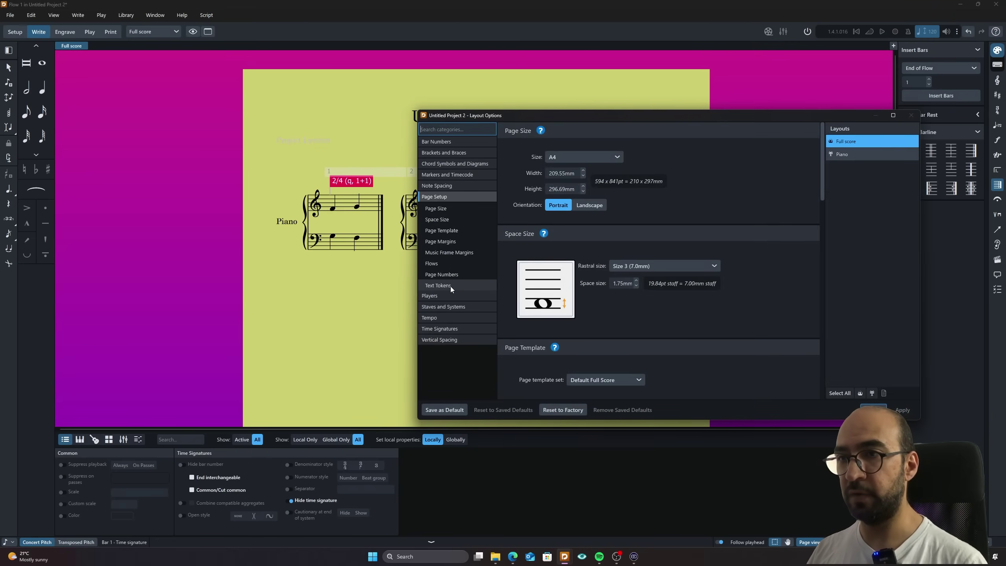
left_click(458, 295)
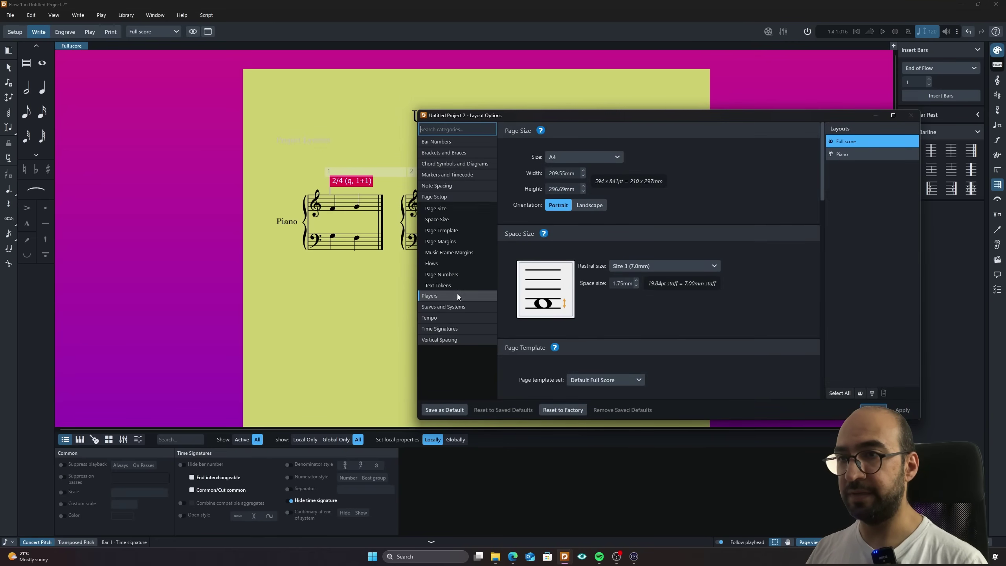
left_click(450, 330)
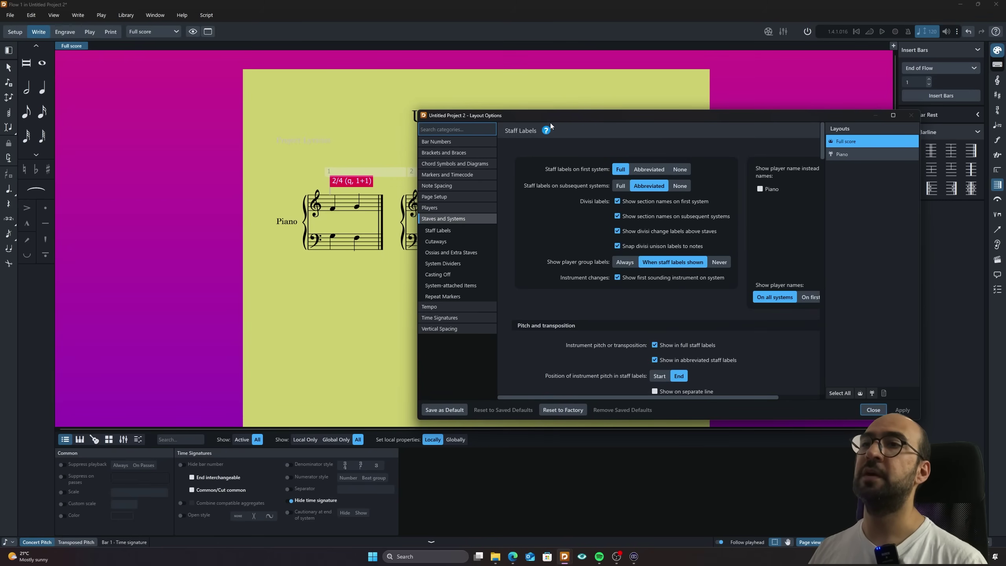
left_click_drag(553, 114, 528, 115)
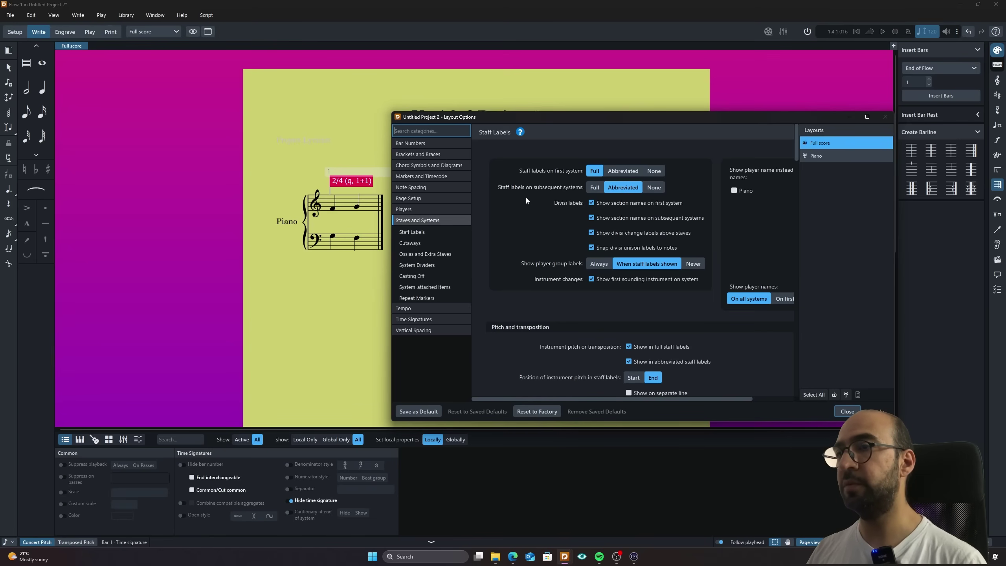
left_click(661, 173)
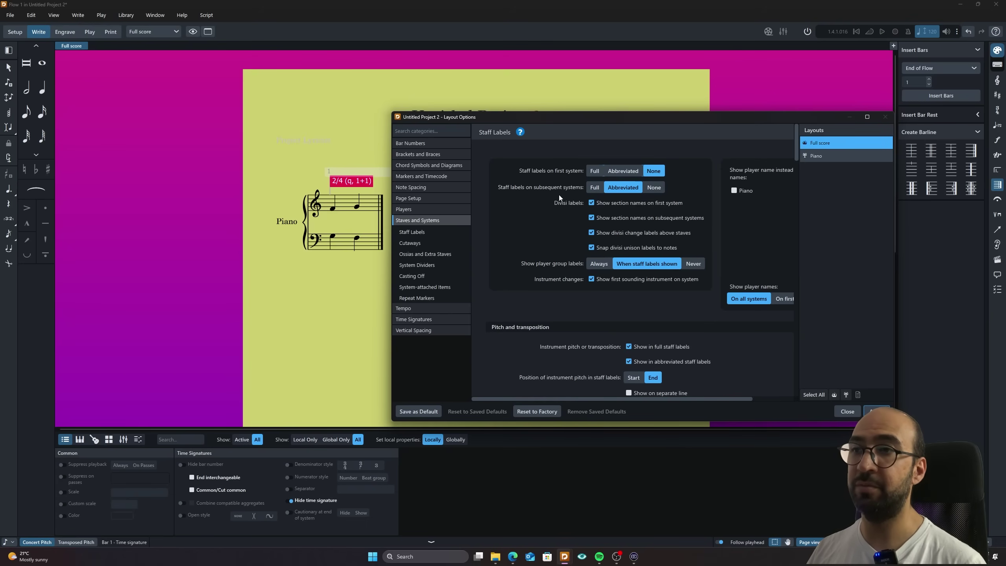
left_click(655, 189)
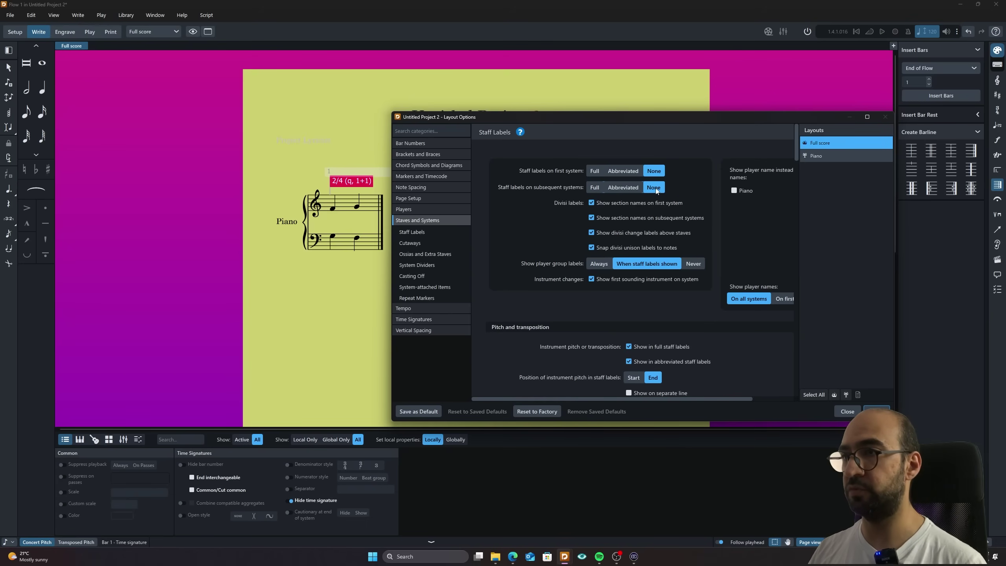
left_click(886, 410)
left_click(847, 411)
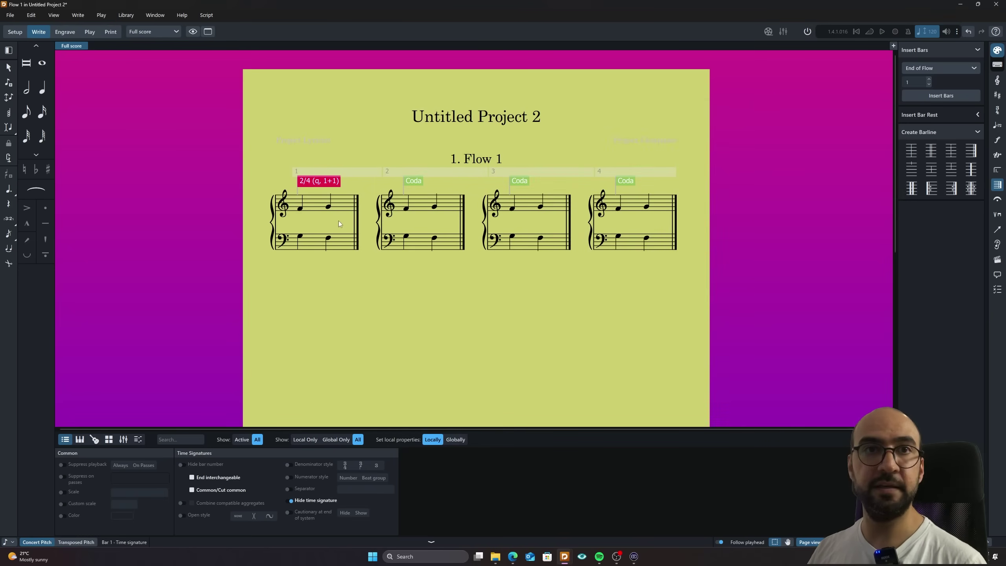
Add rehearsal marks A, B, C and D at the first notes of bars 1 to 4.
left_click(332, 276)
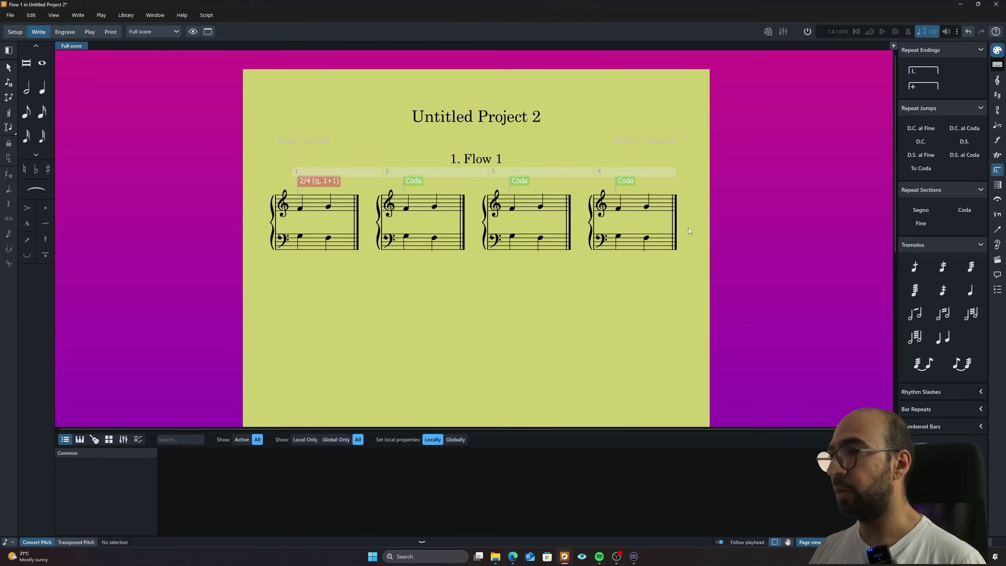
left_click(997, 64)
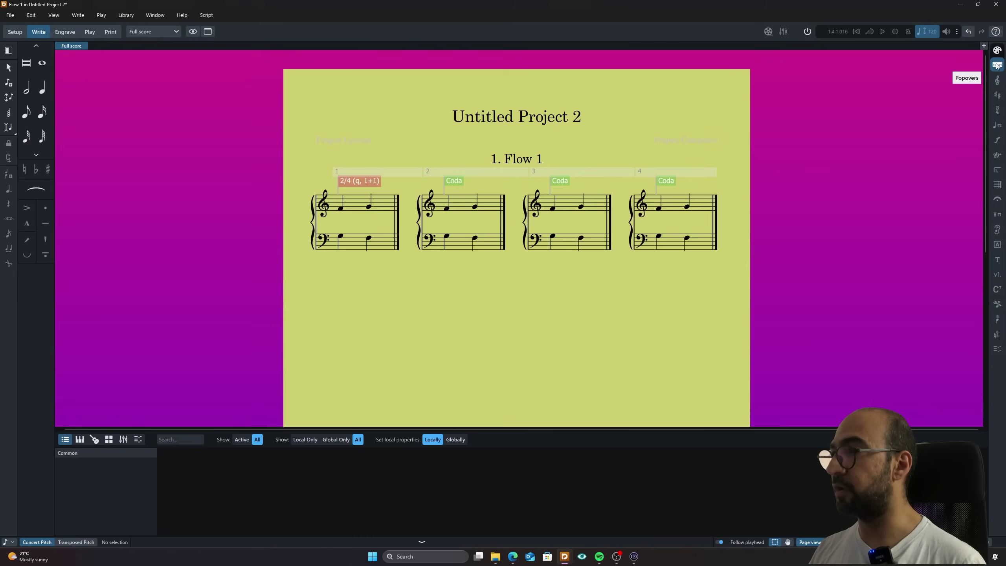
left_click(340, 209)
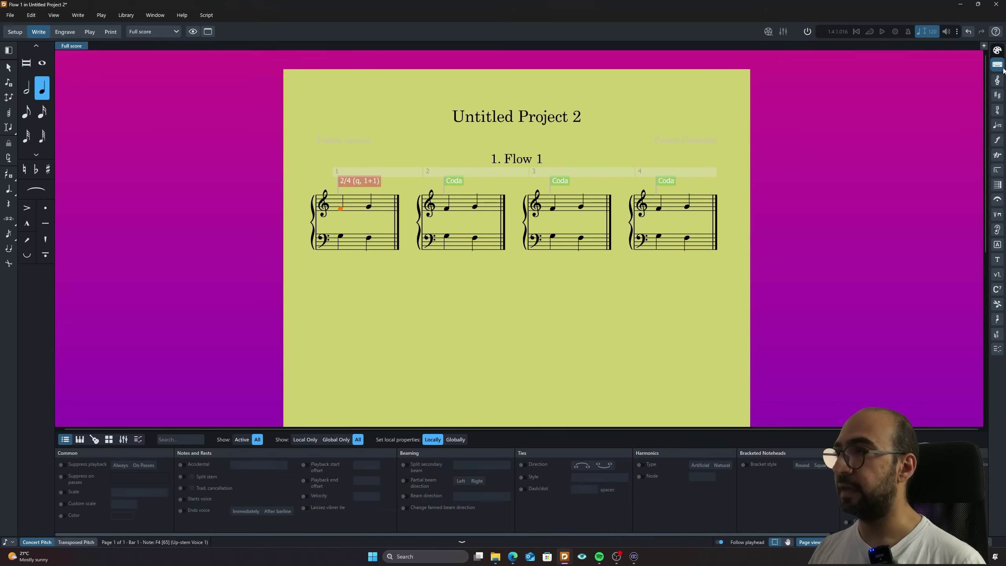
left_click(997, 246)
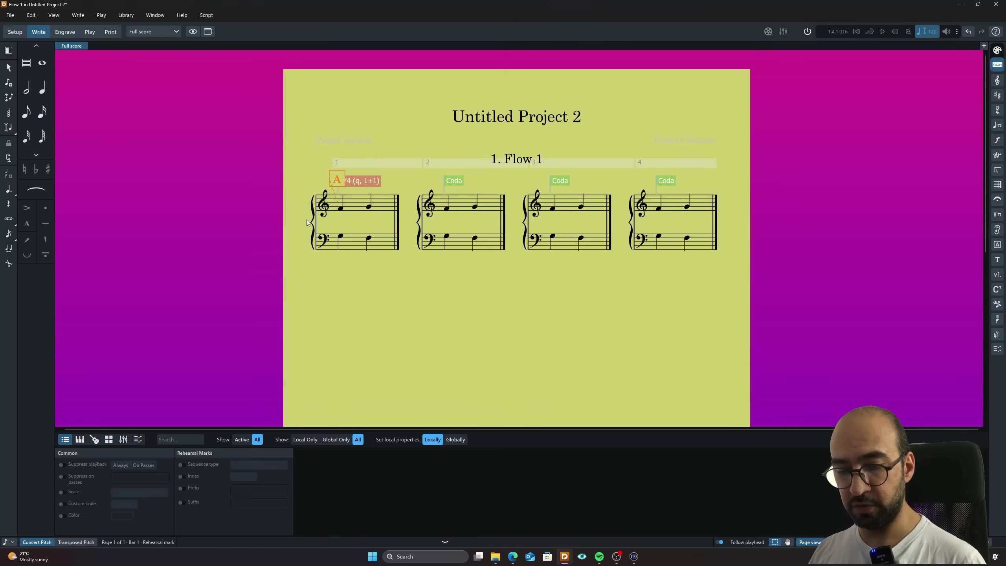
left_click(447, 208)
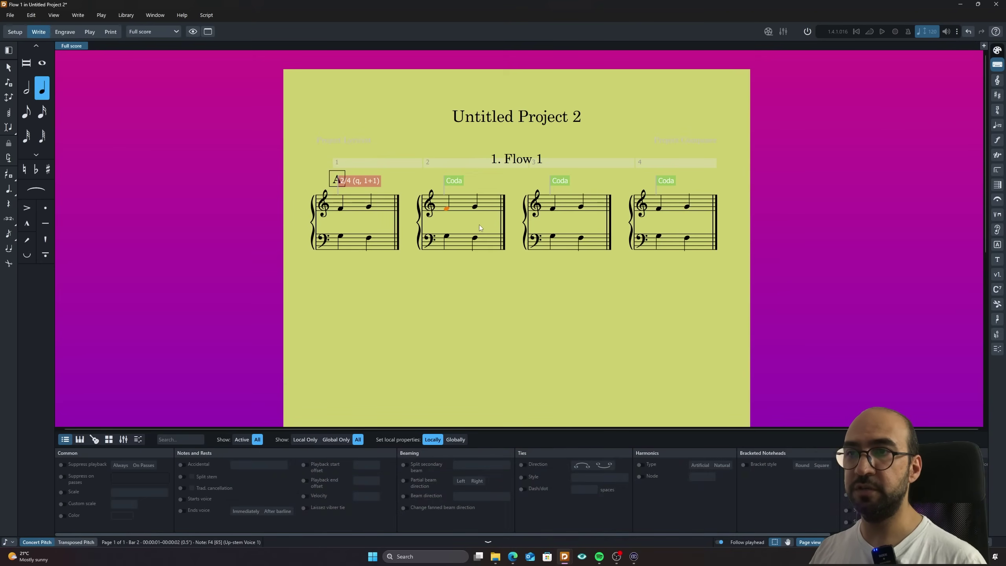
key("shift+a")
left_click(552, 208)
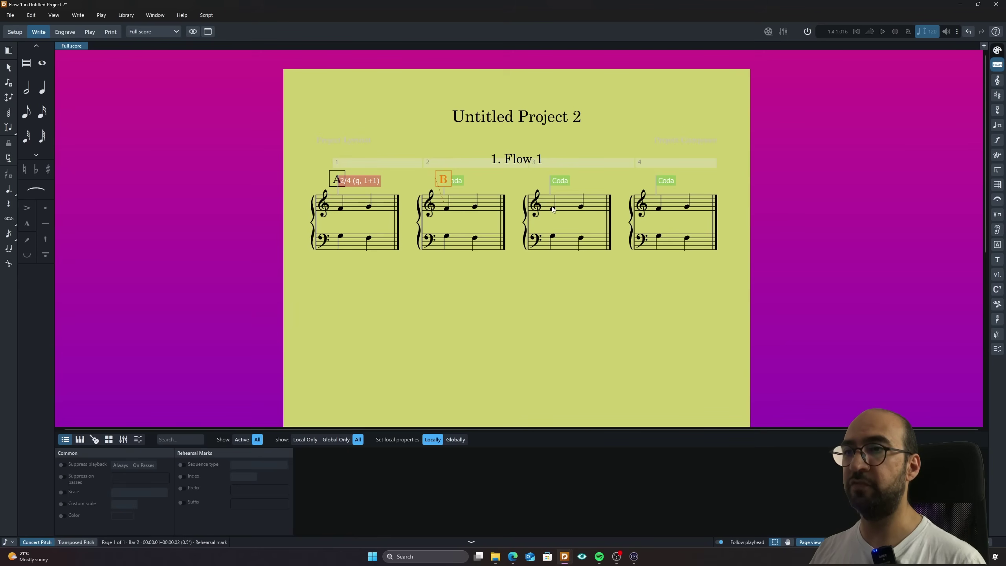
key("shift+a")
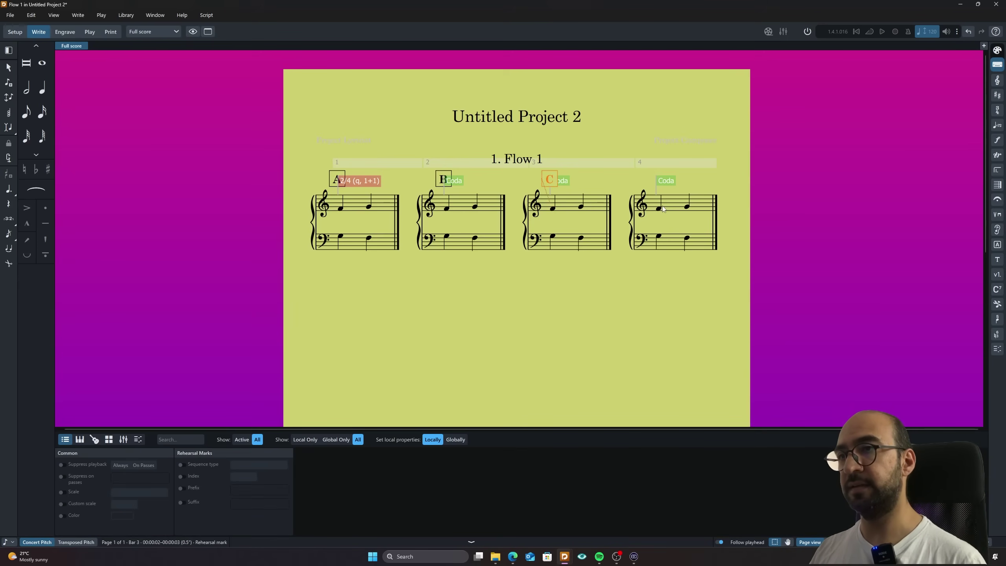
left_click(659, 208)
key("shift+a")
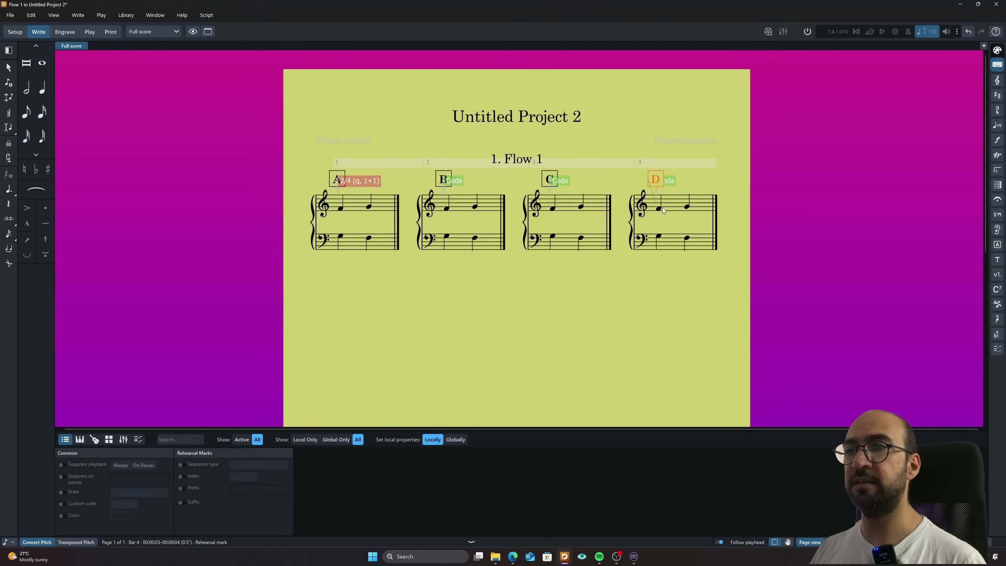
left_click(501, 301)
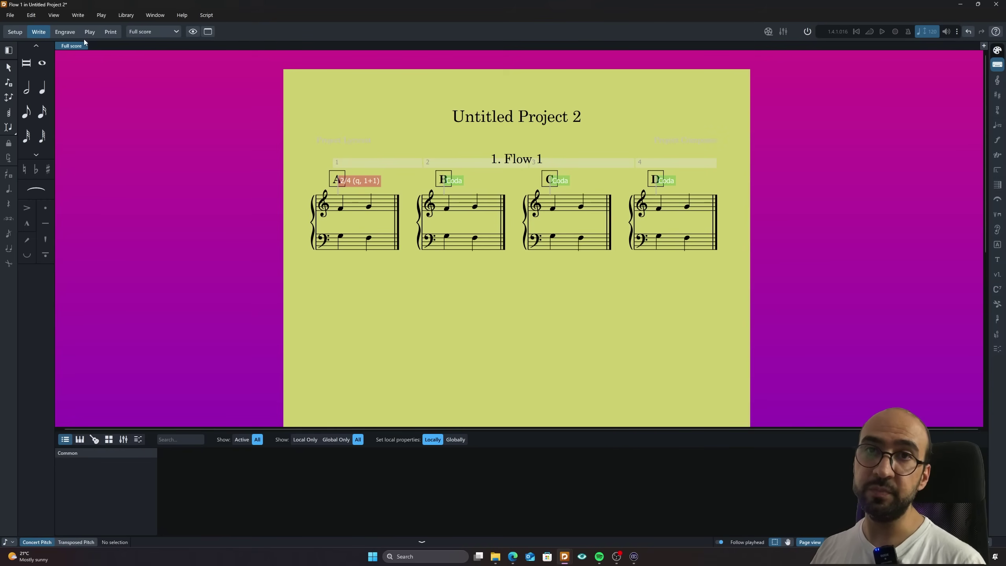
Put the score into Engrave mode showing the four-bar page layout.
left_click(73, 33)
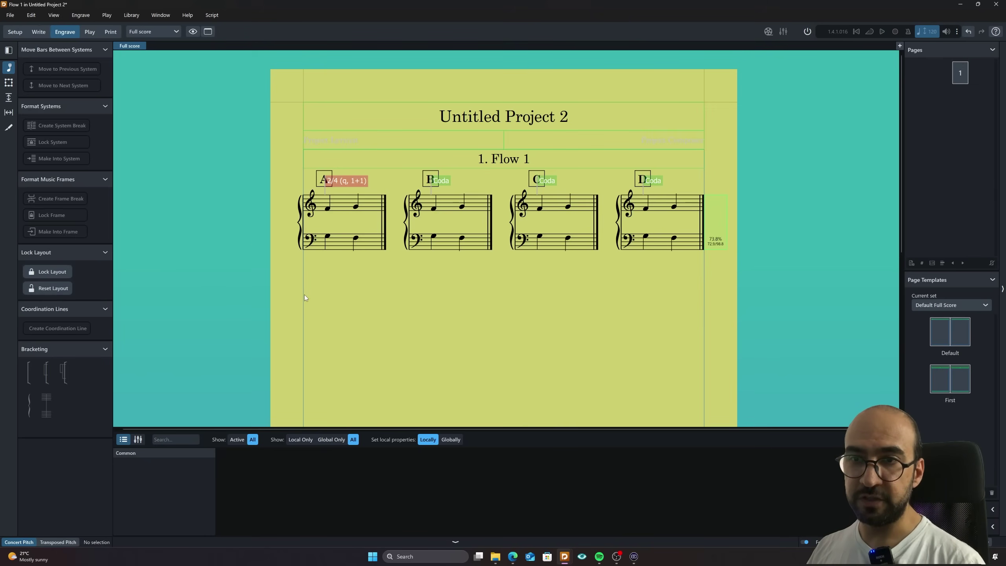
key("ctrl+2")
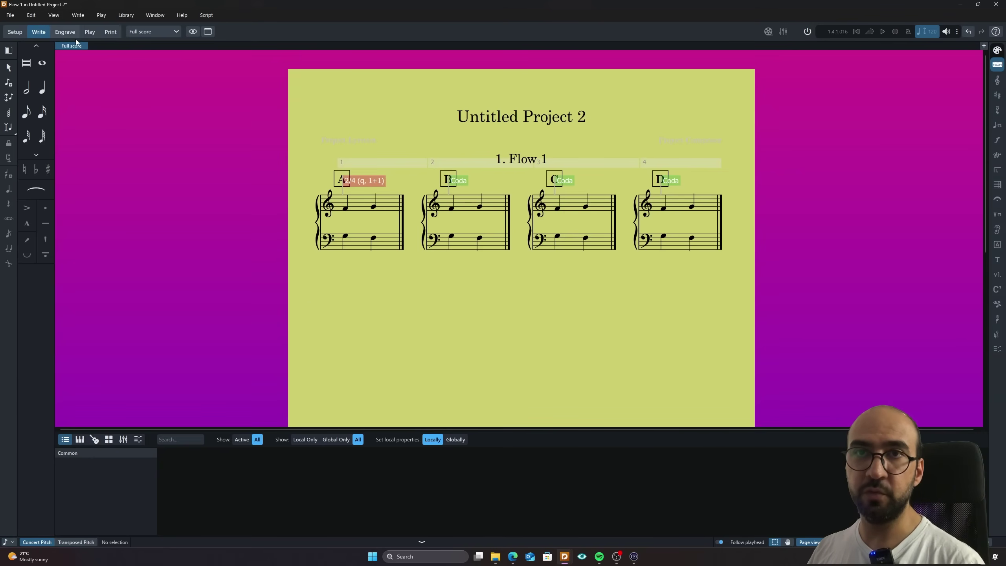
key("ctrl+3")
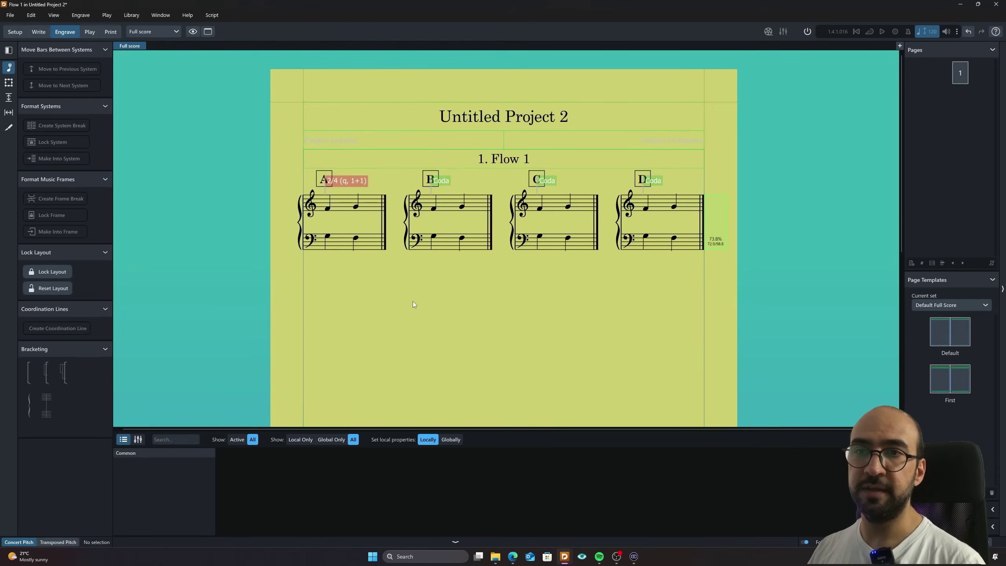
With Frame Editing on, nudge the music frame down twice, then select the Flow 1 heading frame.
left_click(8, 85)
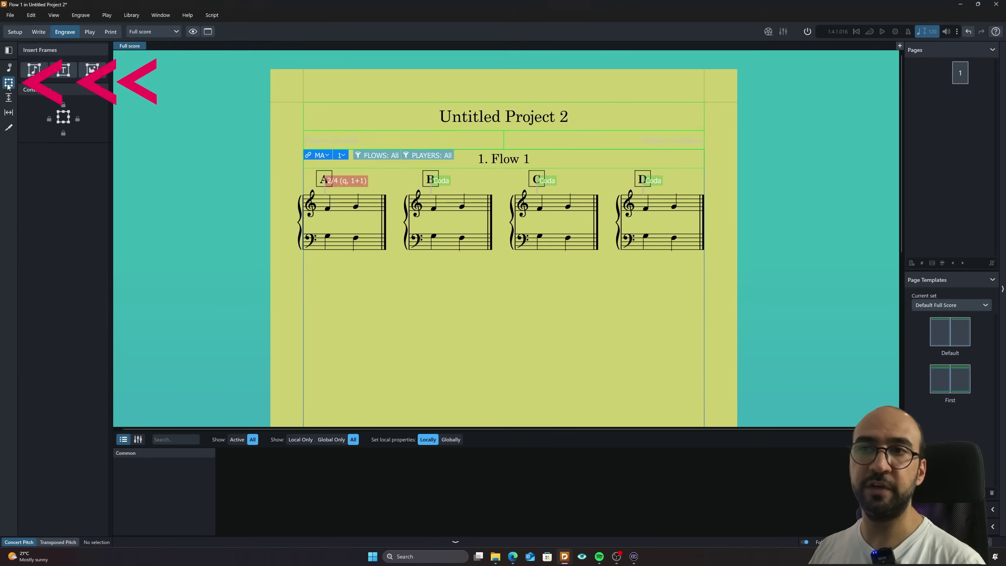
left_click(304, 288)
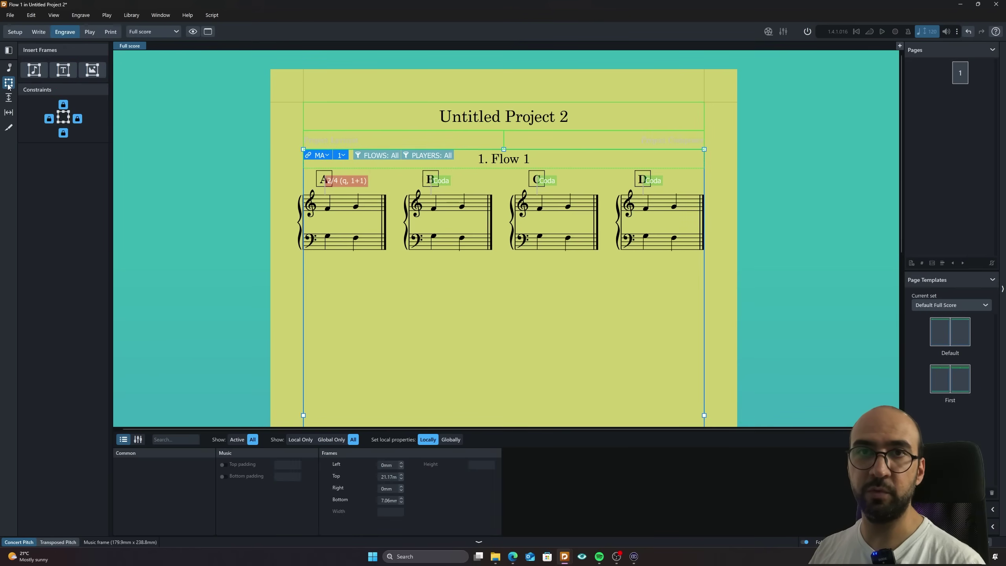
left_click(296, 313)
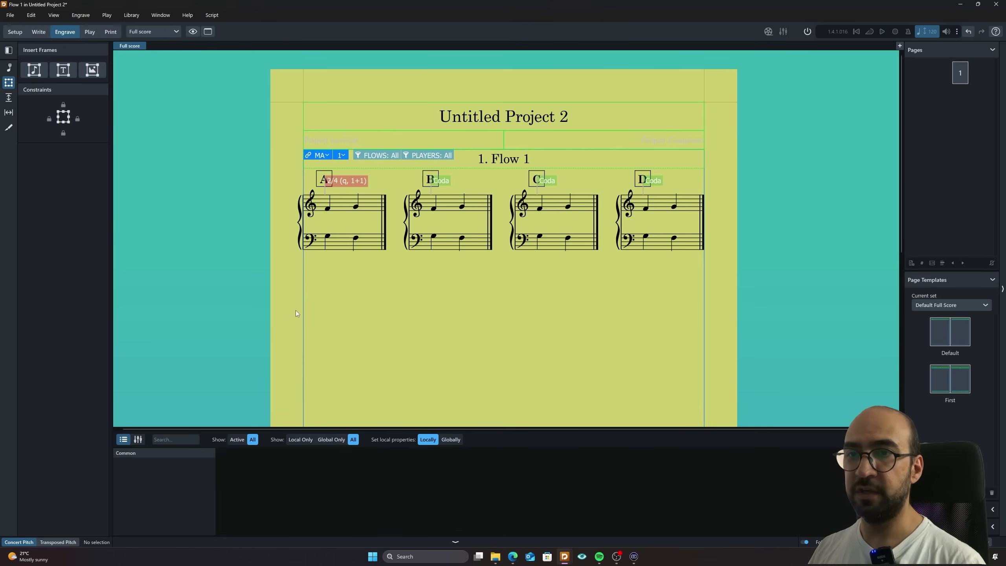
left_click(303, 302)
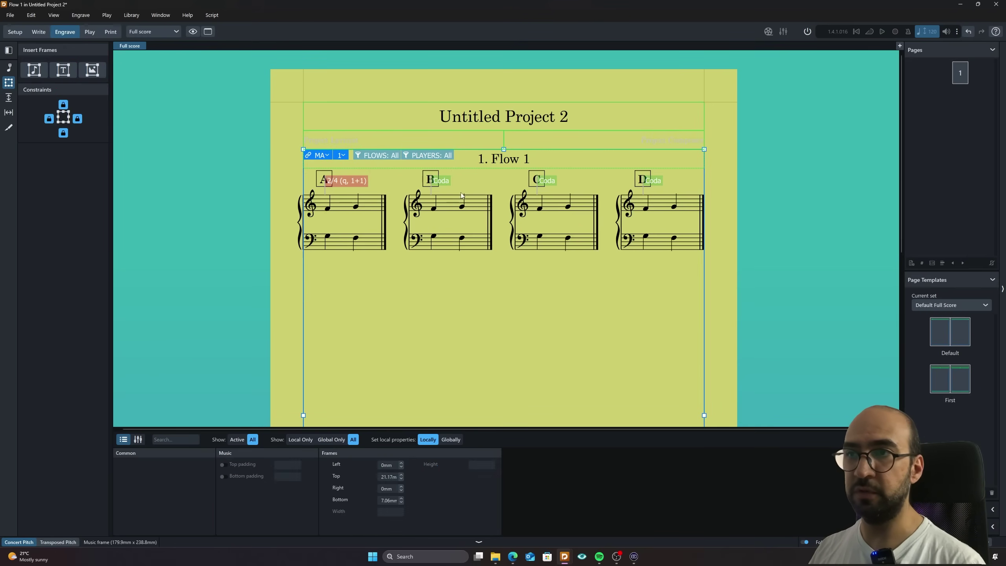
key("alt+Down")
key("alt+Down")
key("alt+Down")
key("alt+Down")
key("alt+Down")
key("alt+Down")
key("alt+Down")
key("alt+Down")
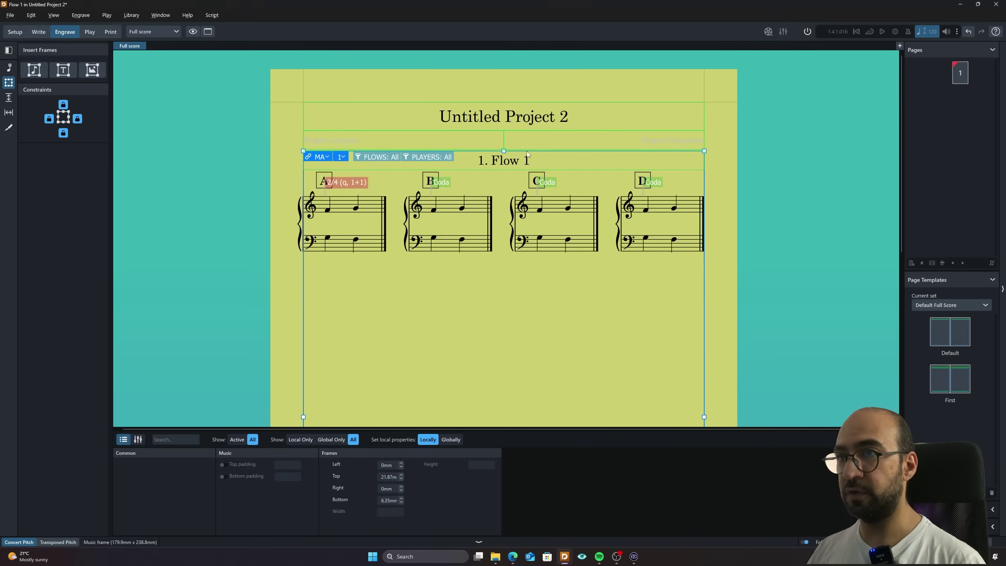
key("alt+Down")
key("alt+Down")
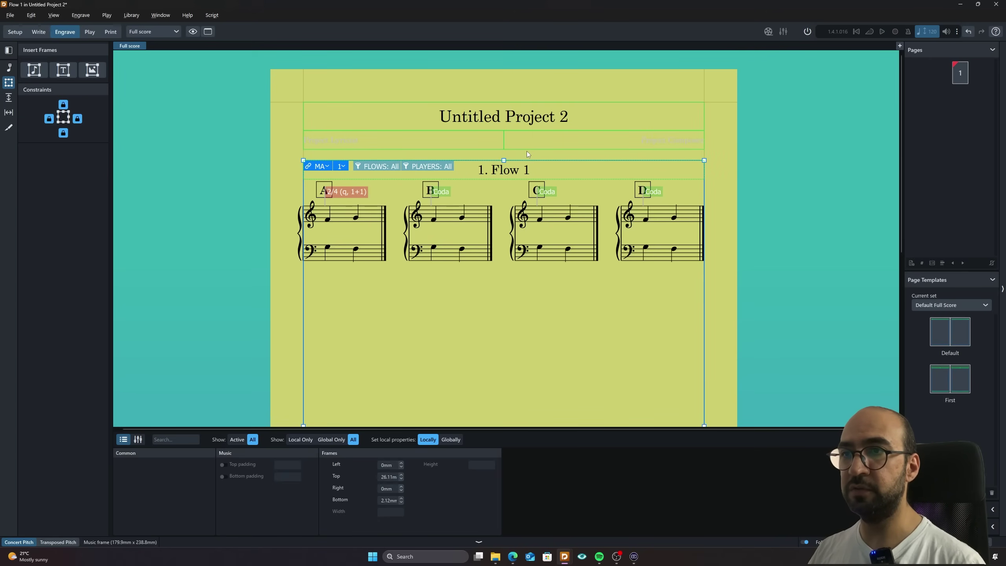
left_click(506, 181)
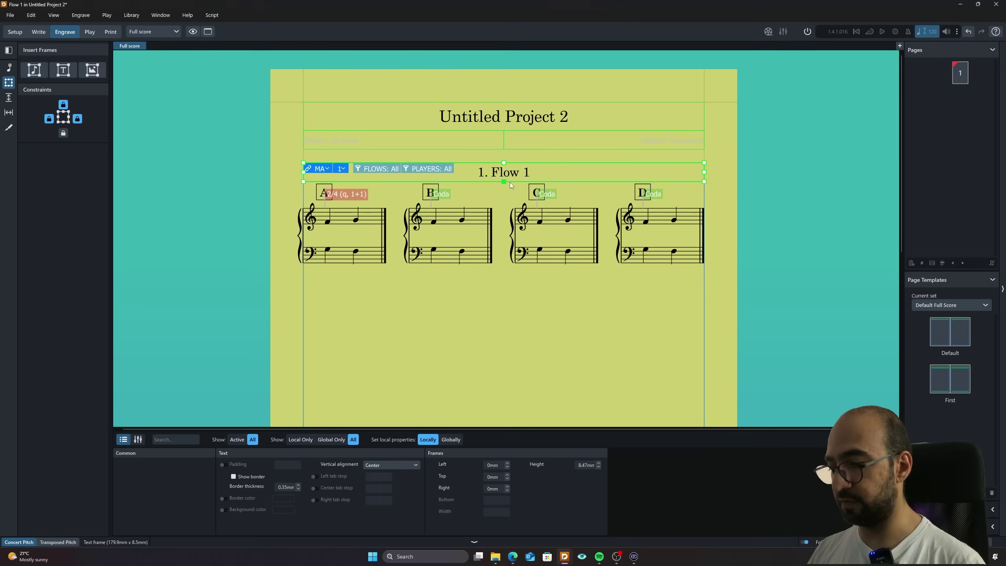
Delete the 1. Flow 1 heading and type 'Select your music or whatever :)' in a new text frame.
key("Delete")
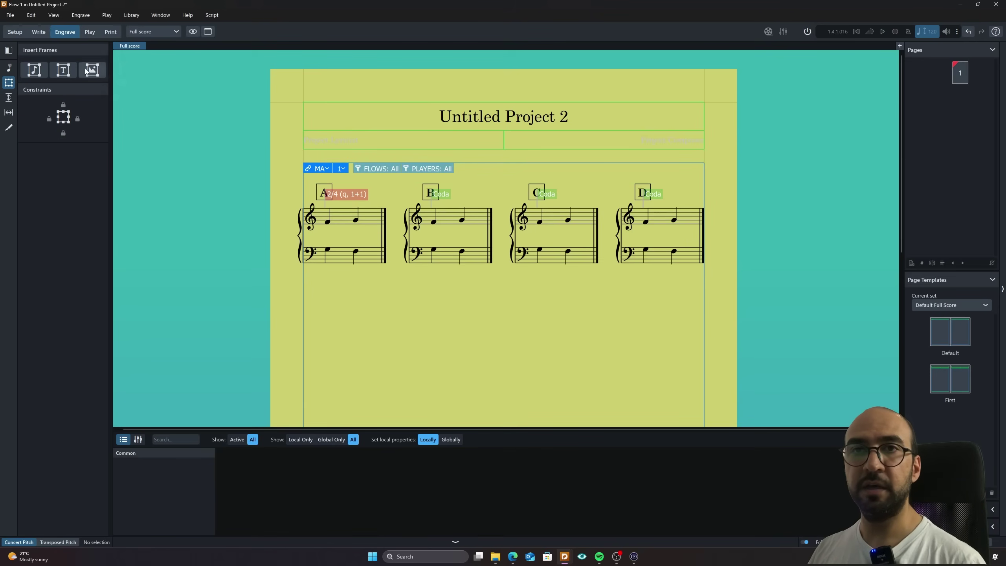
left_click(66, 70)
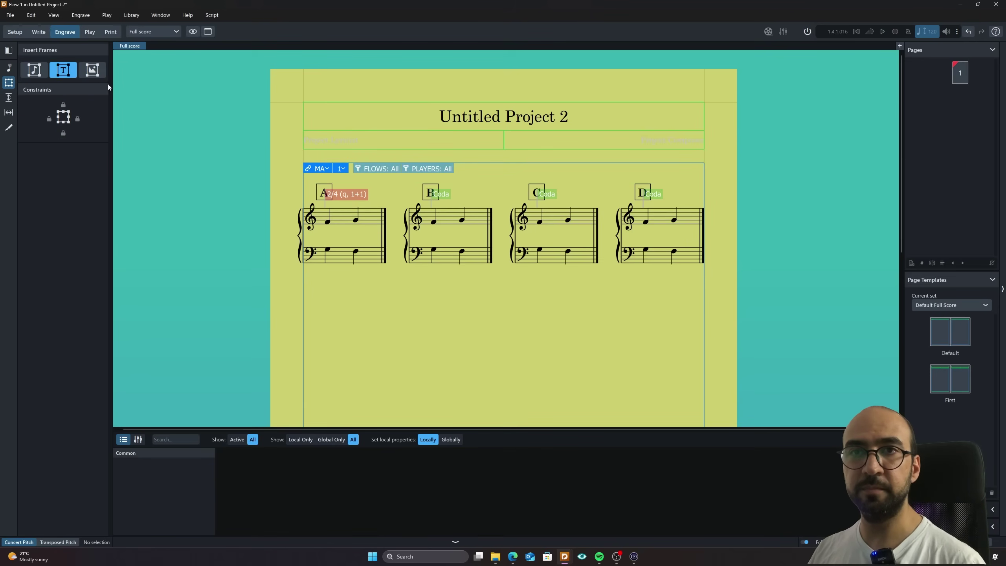
left_click_drag(305, 149, 704, 167)
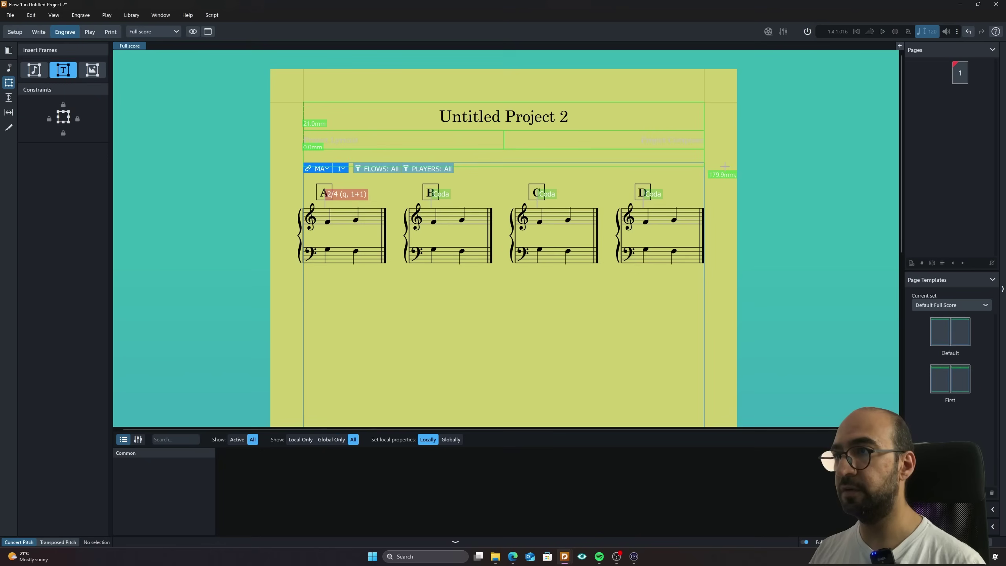
double_click(454, 155)
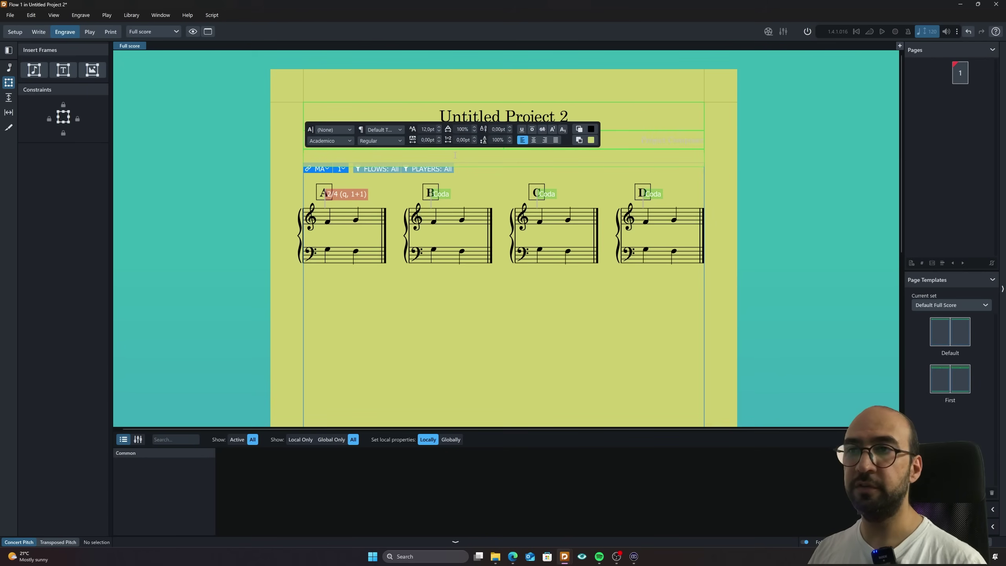
type("Select your ")
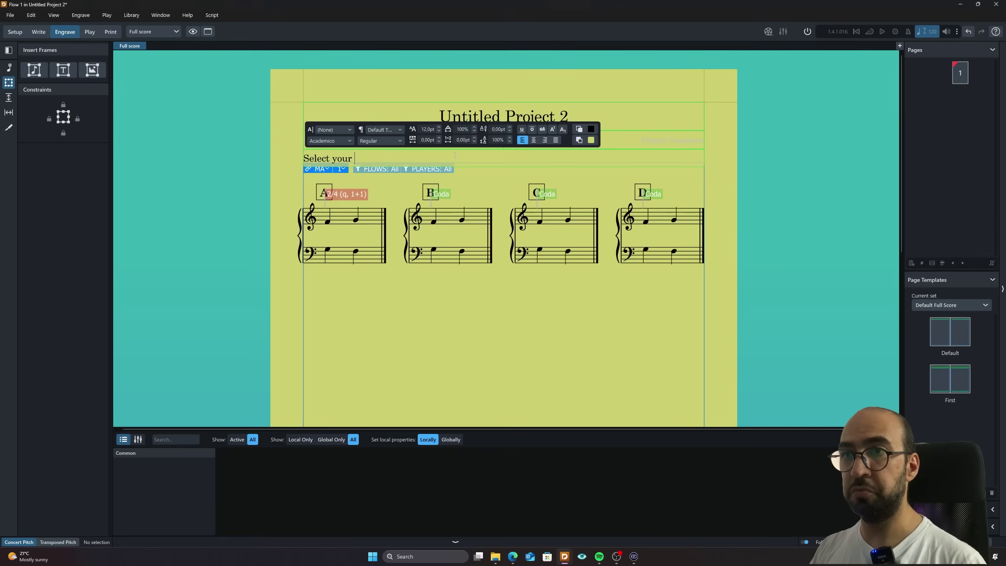
type("music or wha")
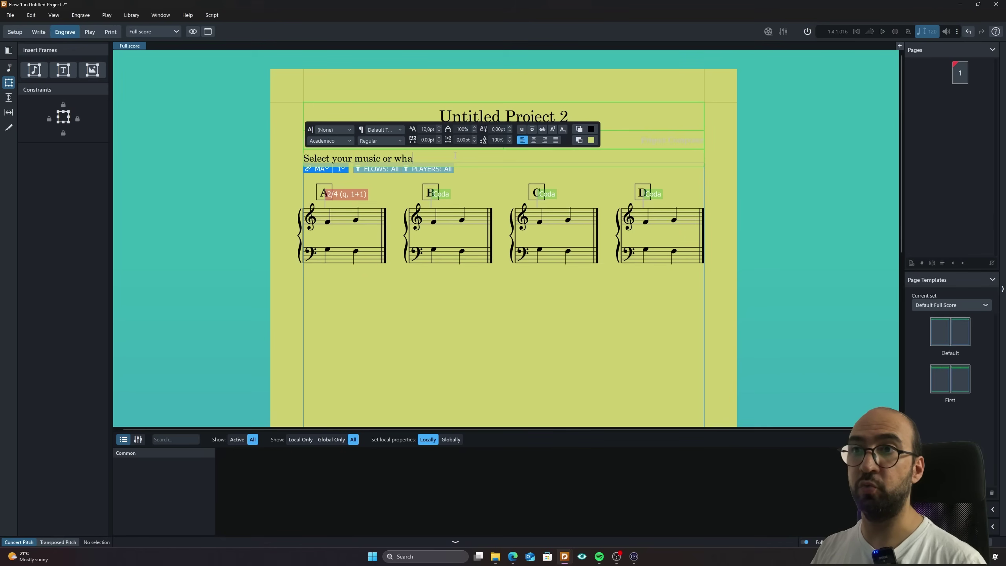
type("tever :)")
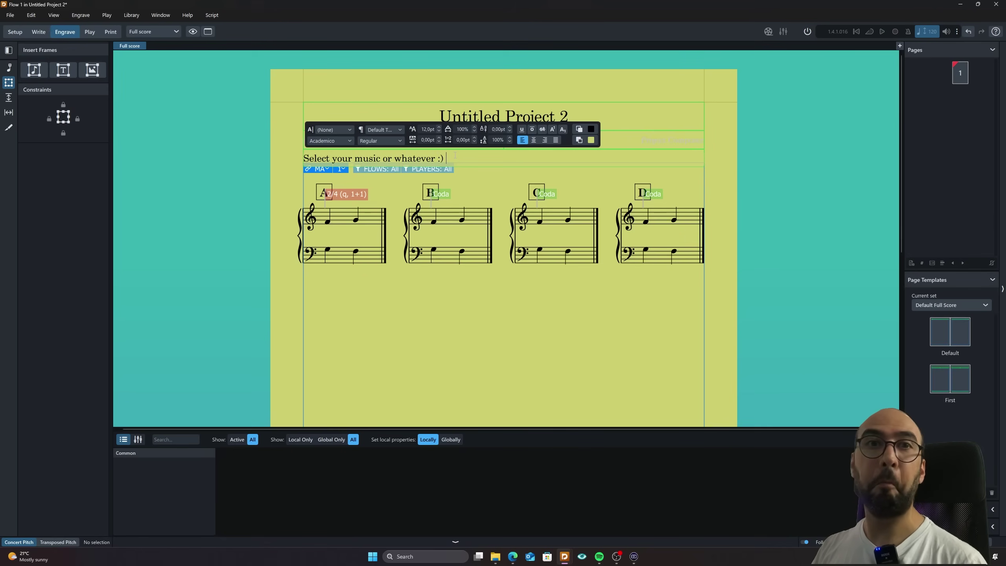
Exit text editing, scroll the page, and return to Write mode.
left_click(480, 330)
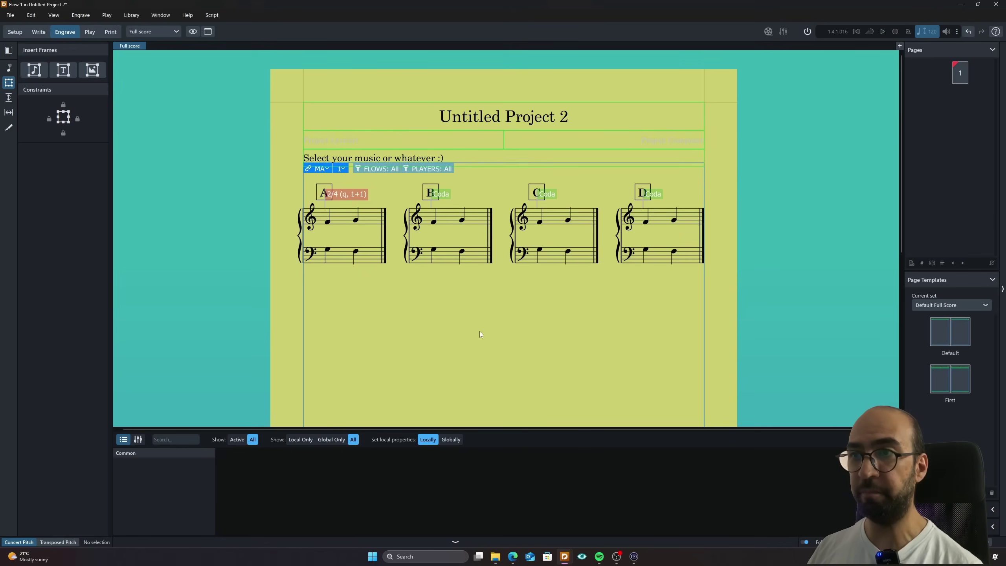
scroll(481, 328, "down", 2)
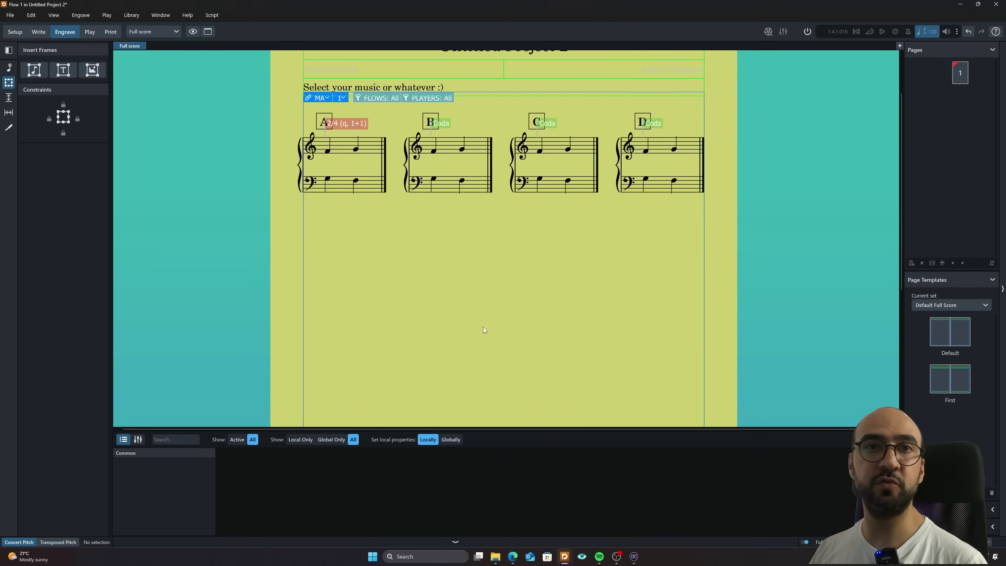
scroll(554, 242, "up", 1)
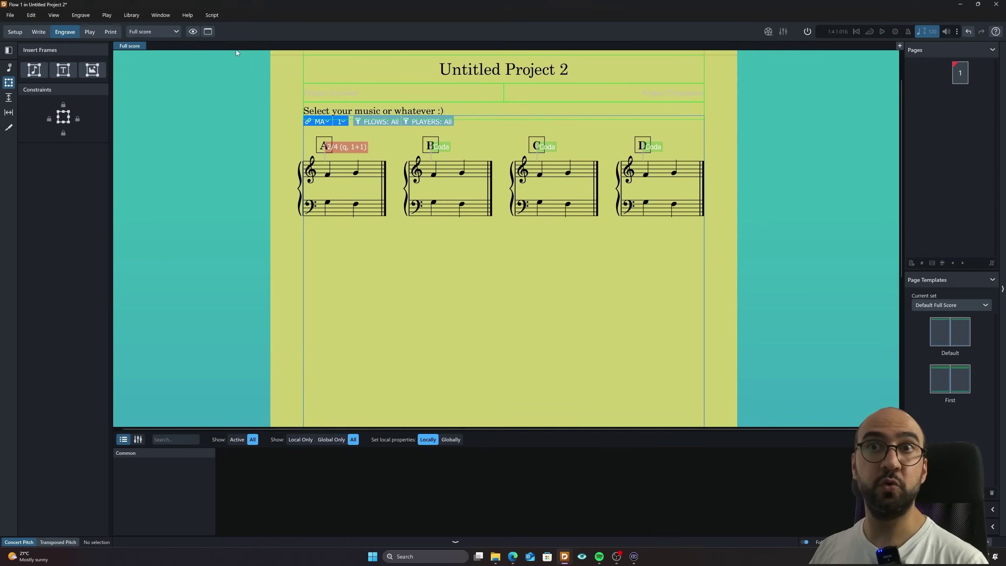
left_click(43, 34)
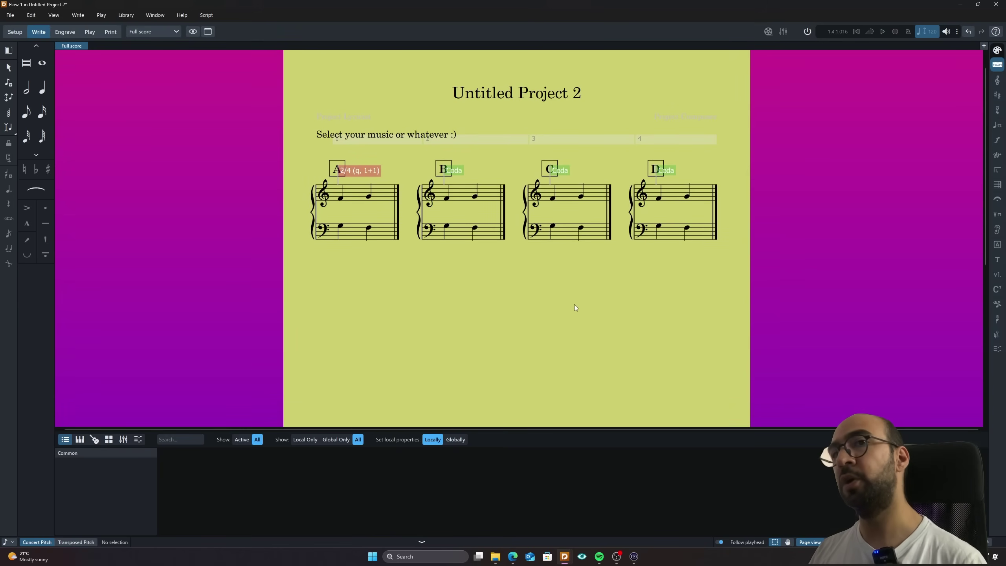
In Setup, add a new flow and rename it Mother.
left_click(16, 32)
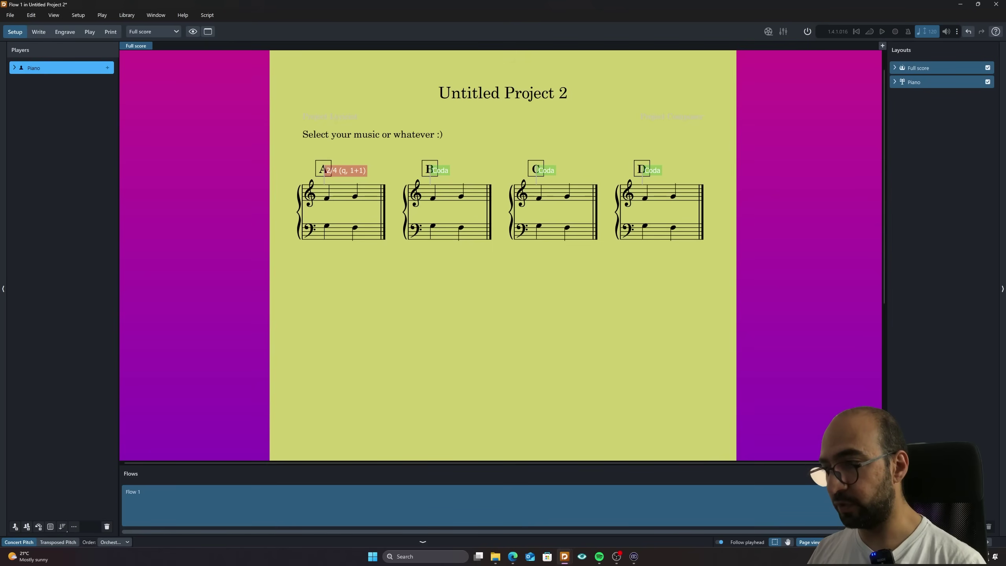
key("shift+alt+f")
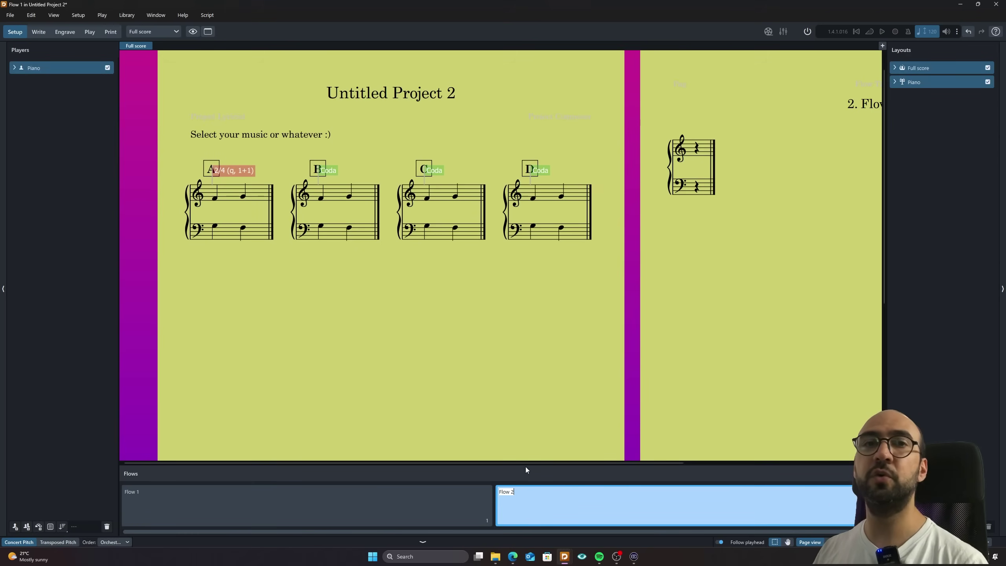
left_click(448, 497)
left_click(531, 511)
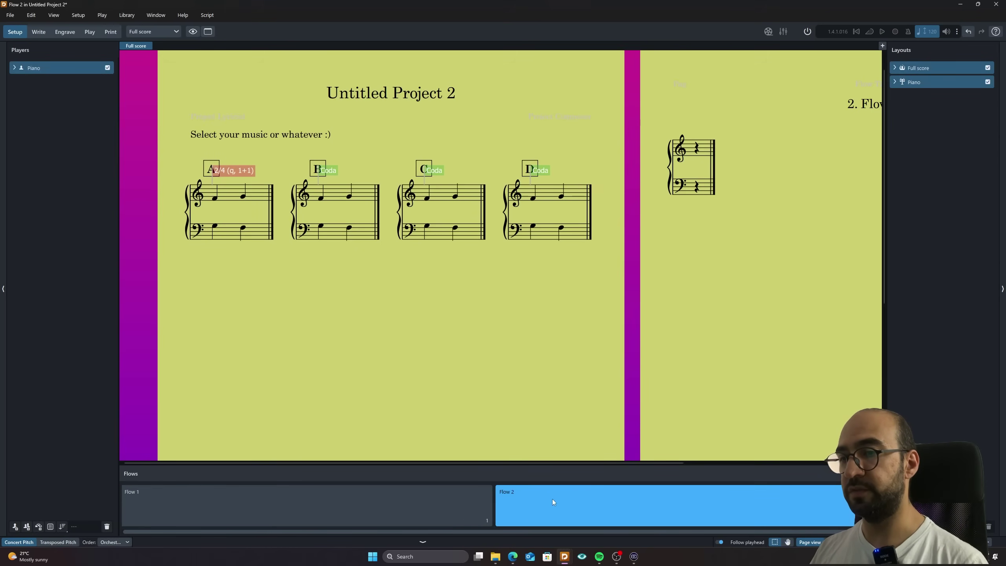
double_click(505, 491)
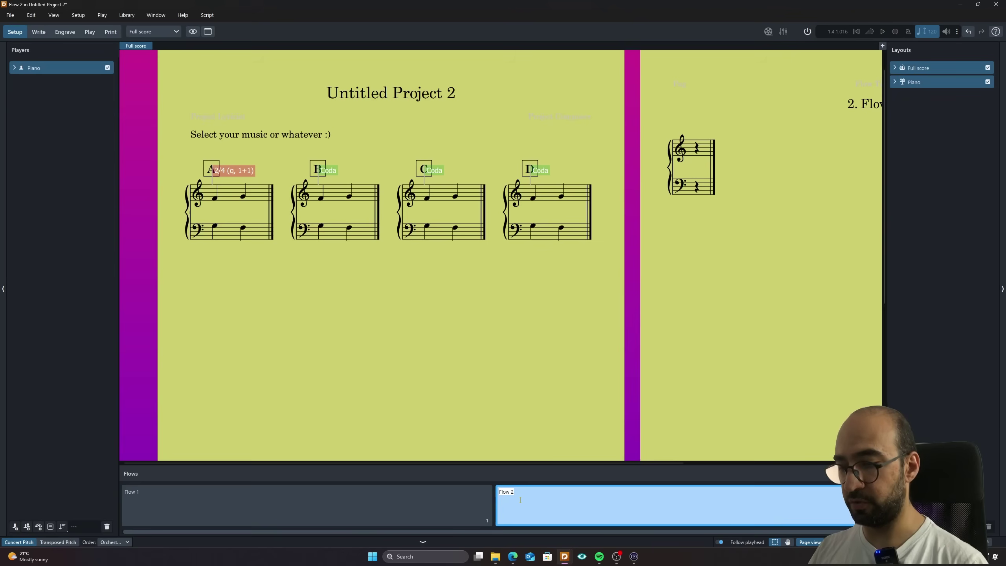
type("Mother")
key("Return")
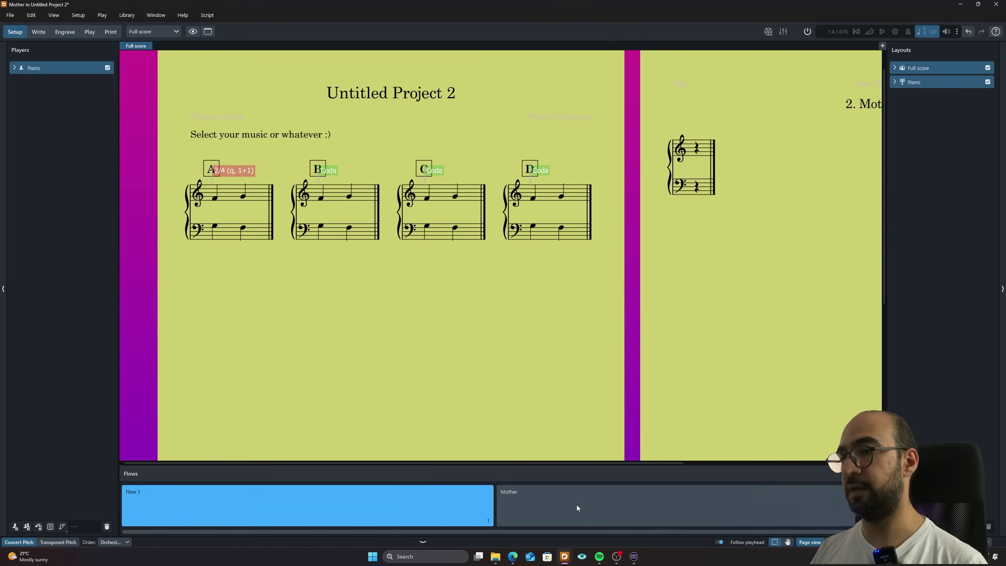
Add Flow 3 and Flow 4, then show Mother, Flow 2, Flow 3 and Flow 4 in the score.
left_click(576, 509)
left_click(849, 509)
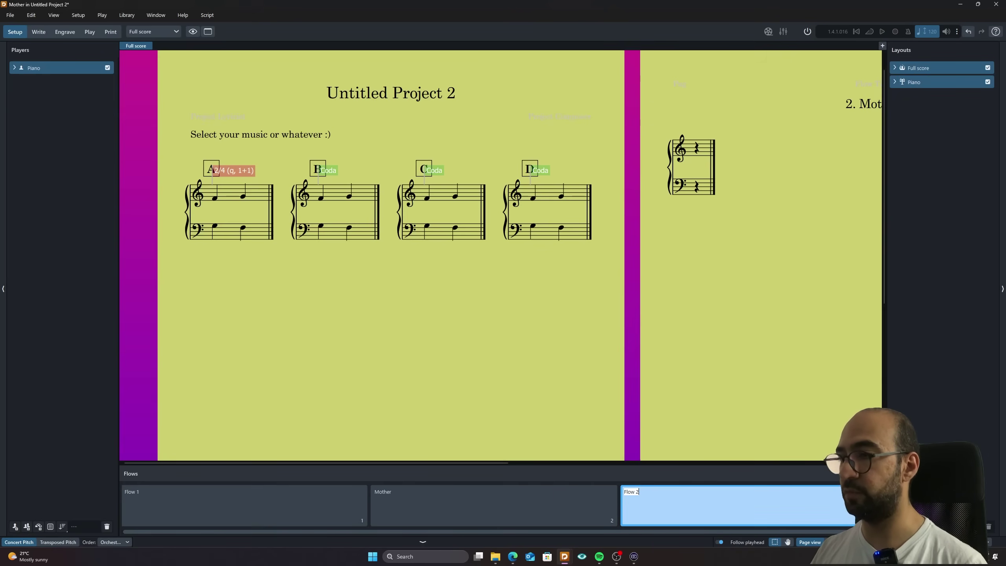
key("shift+alt+f")
key("shift+alt+f")
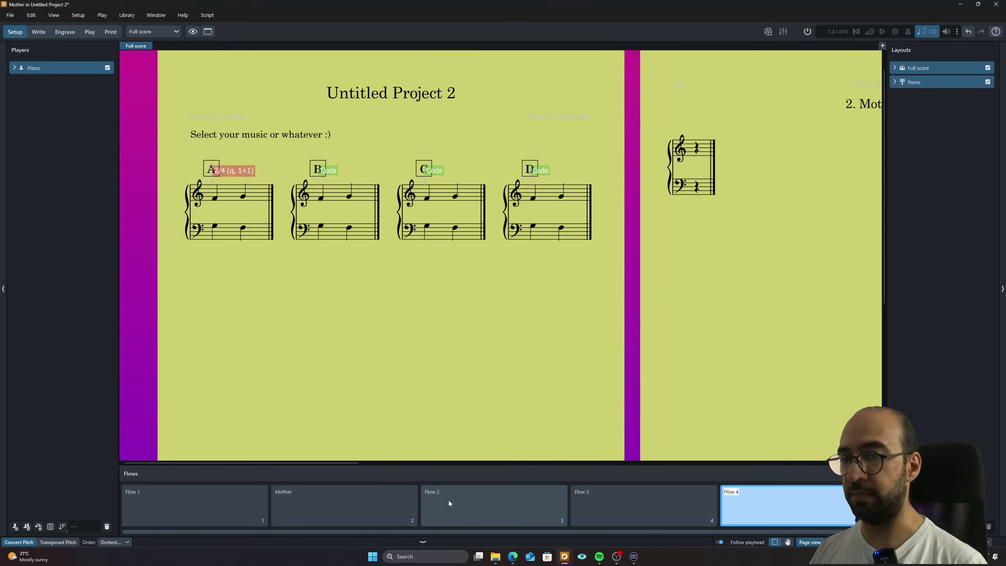
left_click(503, 498)
left_click(313, 491)
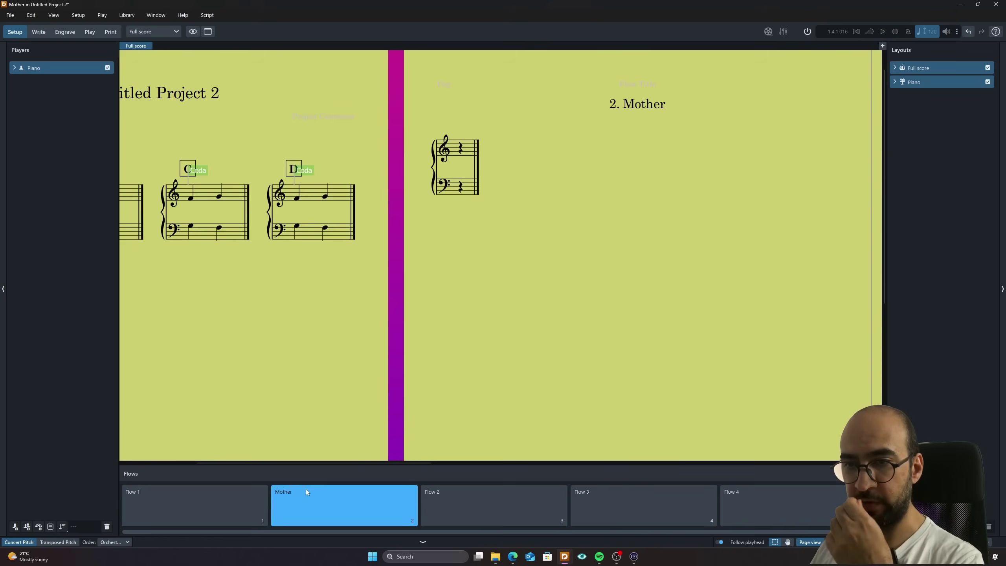
left_click(497, 519)
left_click(673, 508)
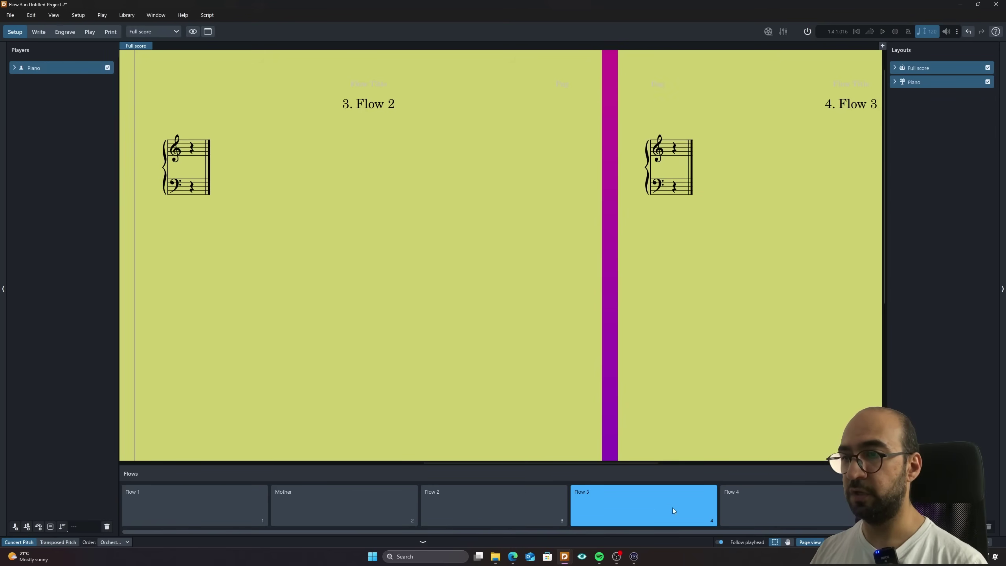
left_click(768, 508)
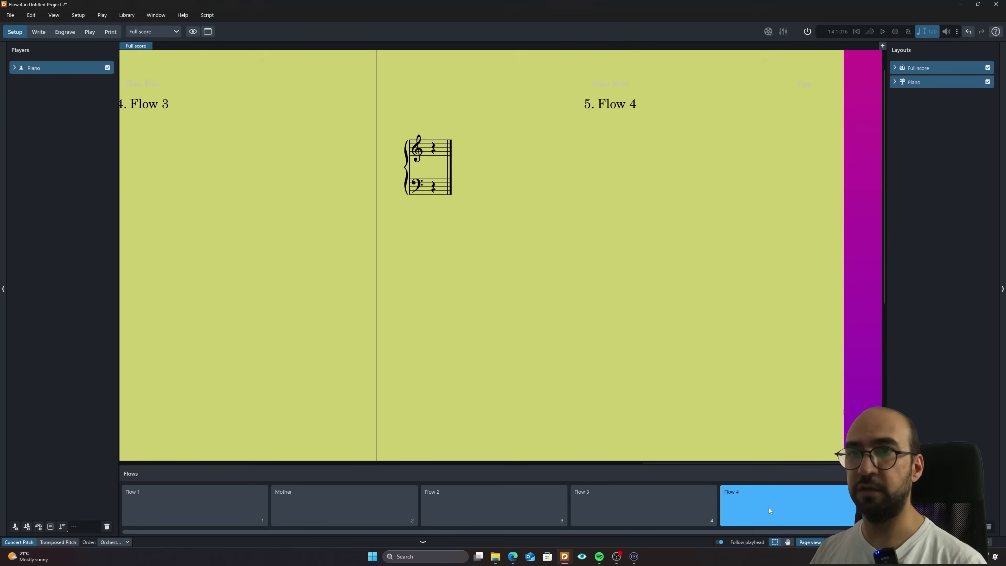
left_click(500, 499)
scroll(403, 265, "left", 2)
left_click_drag(382, 206, 508, 246)
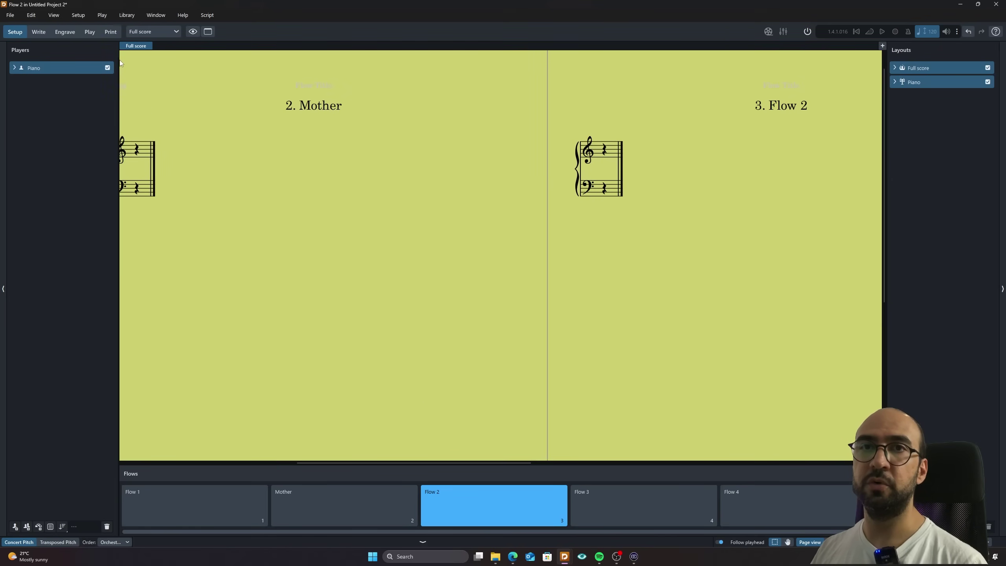
Switch to Write mode, glance at the Worksheets example score, then minimize it.
left_click(39, 32)
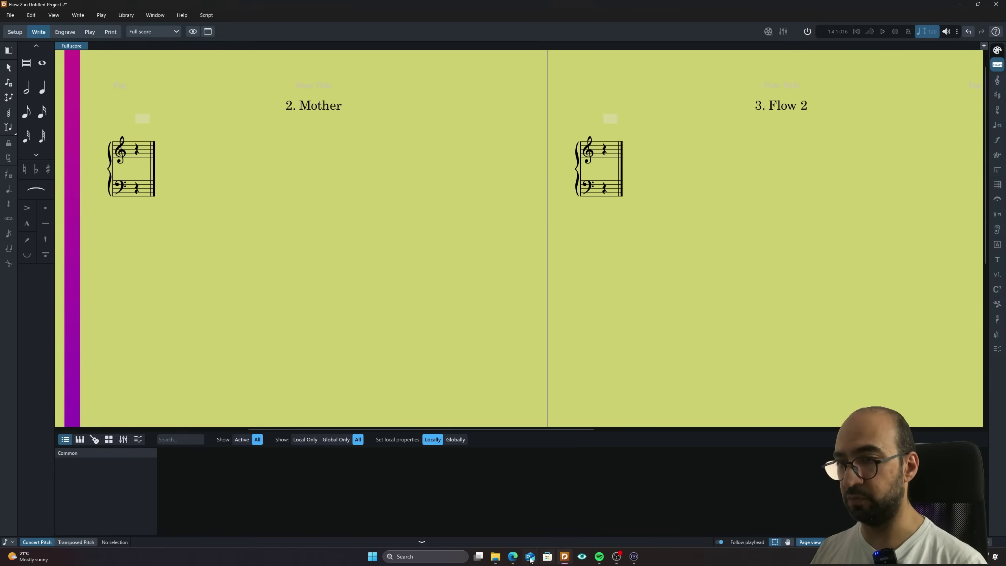
mouse_move(565, 558)
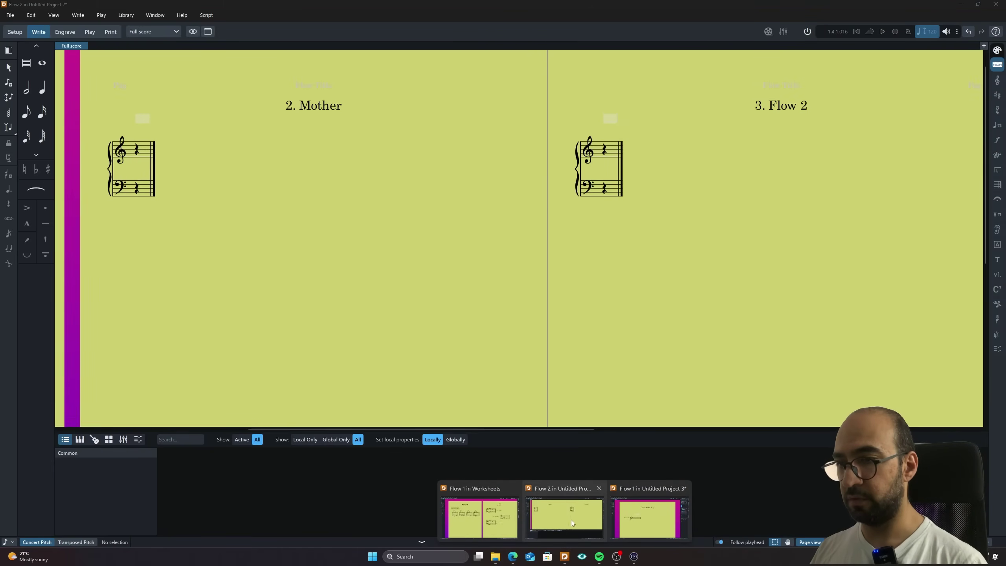
left_click(480, 517)
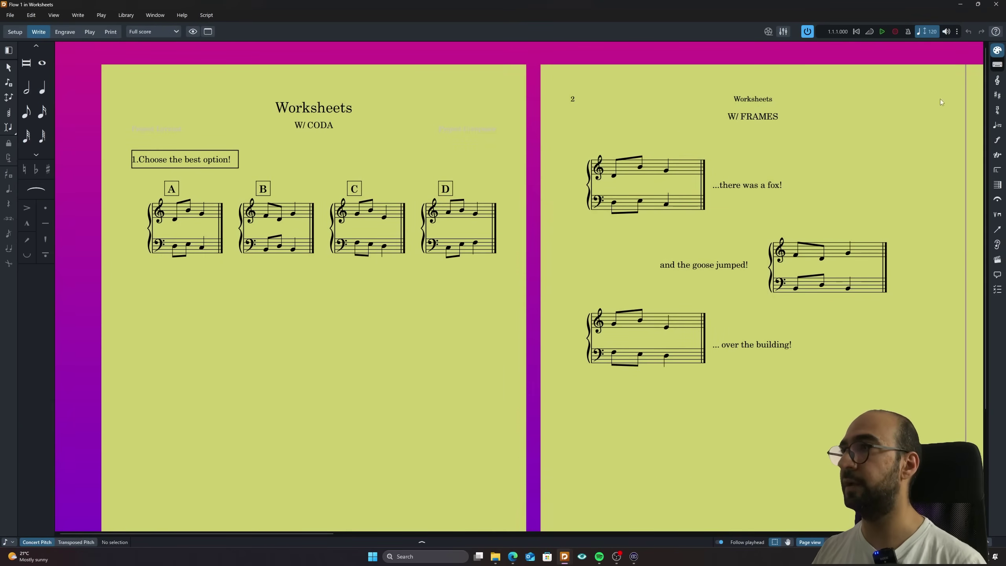
left_click(961, 6)
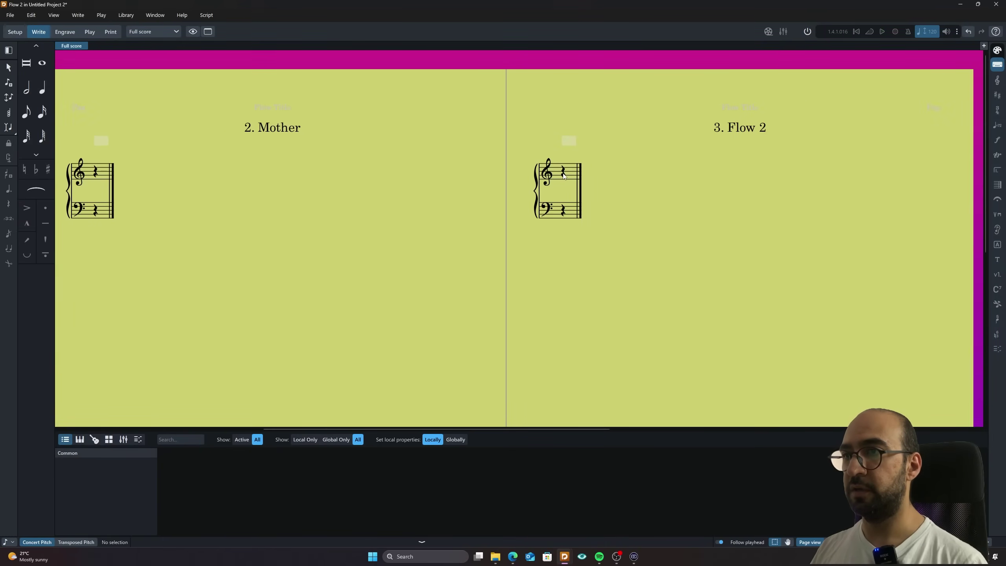
In Flow 2, enter G4 and B4 quarter notes and add a 3/4 time signature.
left_click(564, 176)
key("Return")
key("g")
key("g")
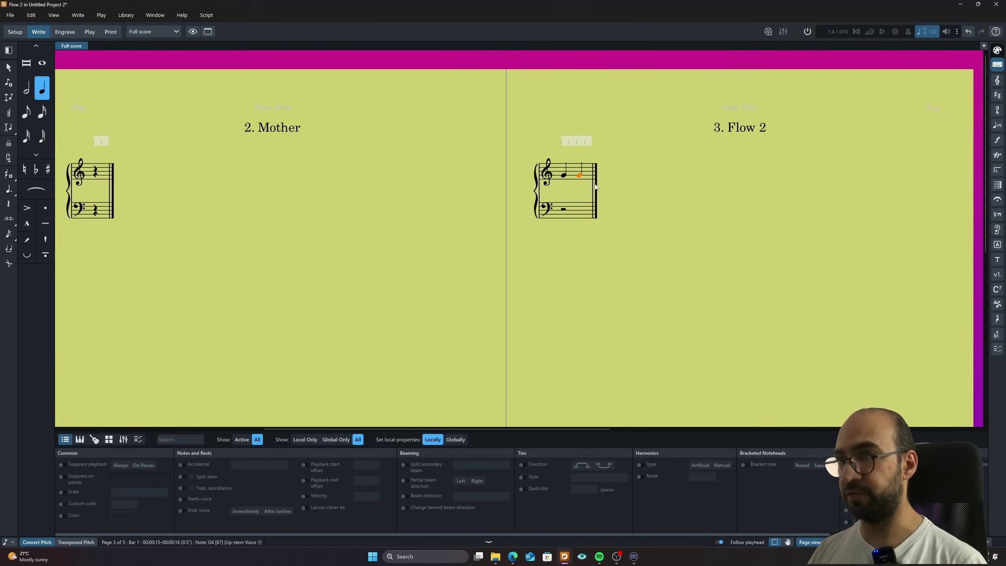
key("alt+Up")
key("alt+Up")
left_click(564, 176)
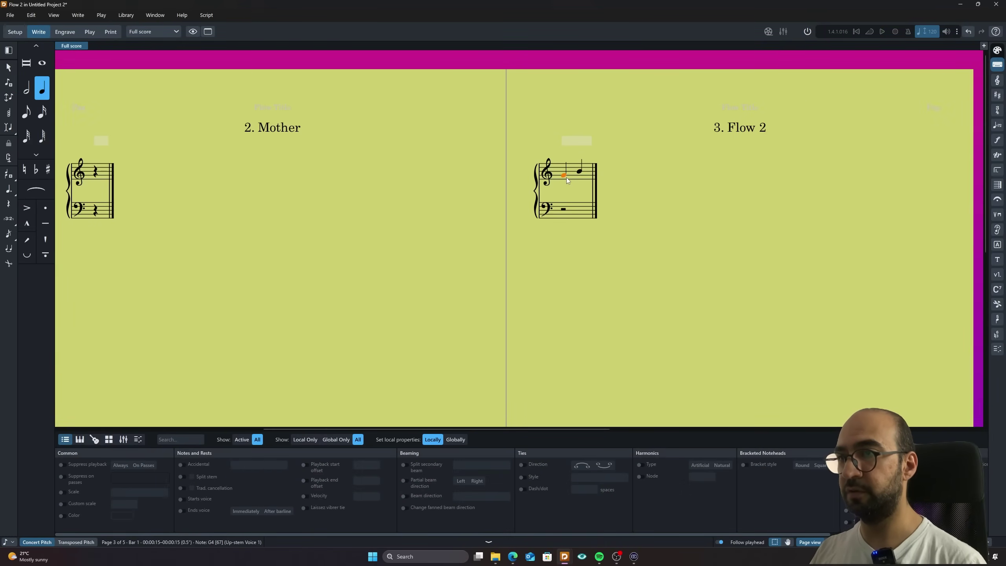
key("shift+m")
type("3/4")
key("Return")
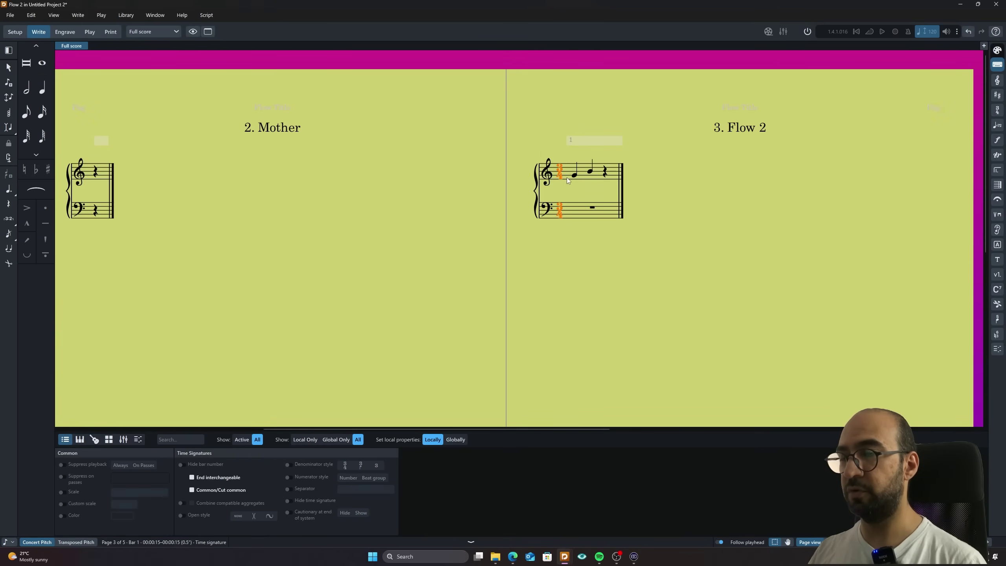
In Flow 3, enter quarter notes, shorten the first to an eighth, and add 4/4.
left_click_drag(685, 202, 170, 215)
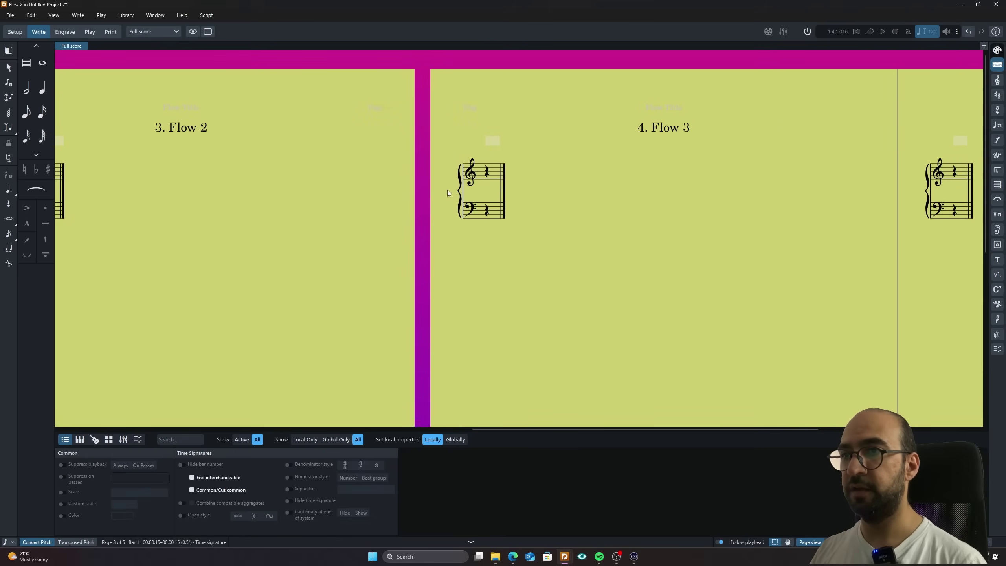
double_click(493, 174)
left_click(490, 175)
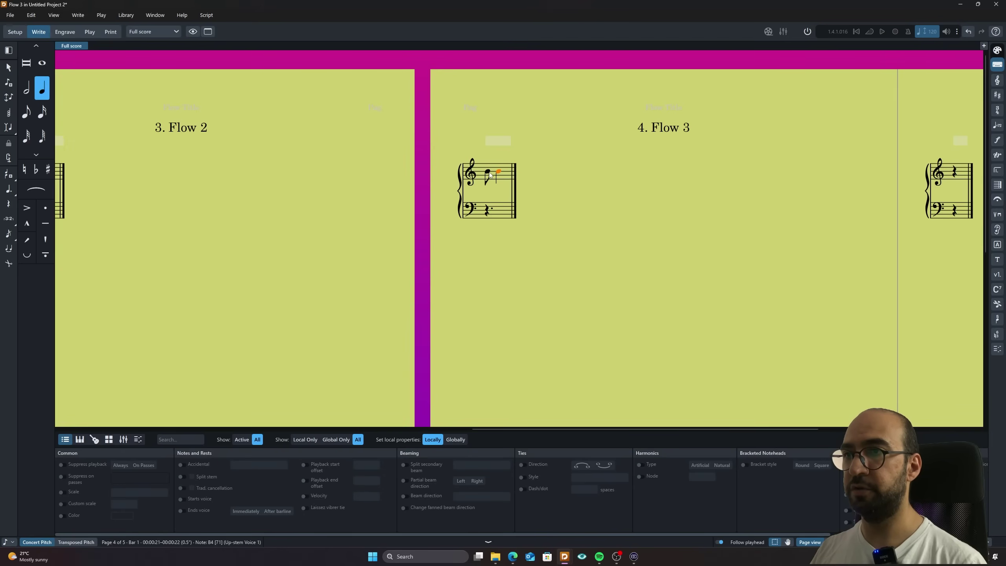
left_click(527, 176)
left_click(487, 176)
key("5")
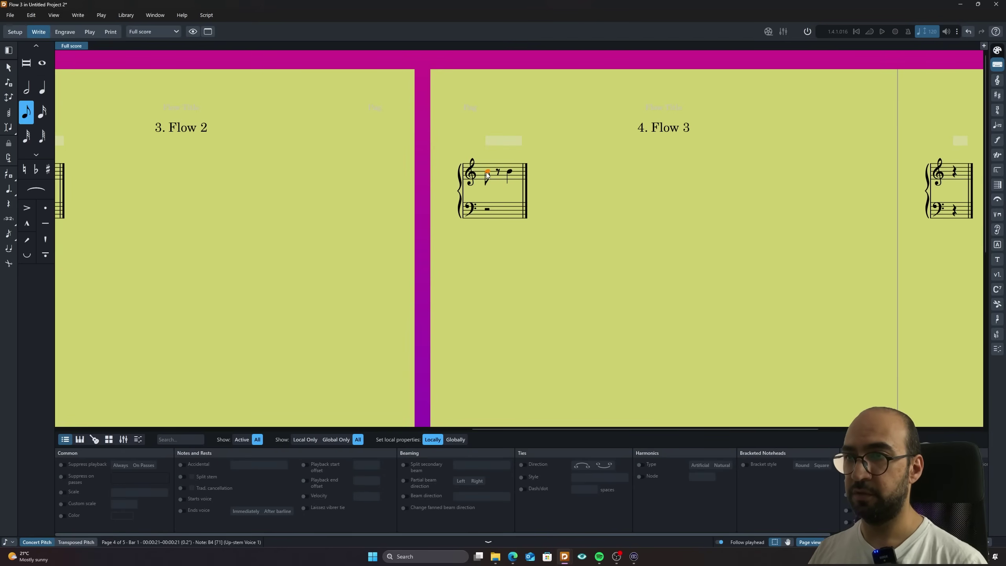
key("shift+m")
type("4/4")
key("Return")
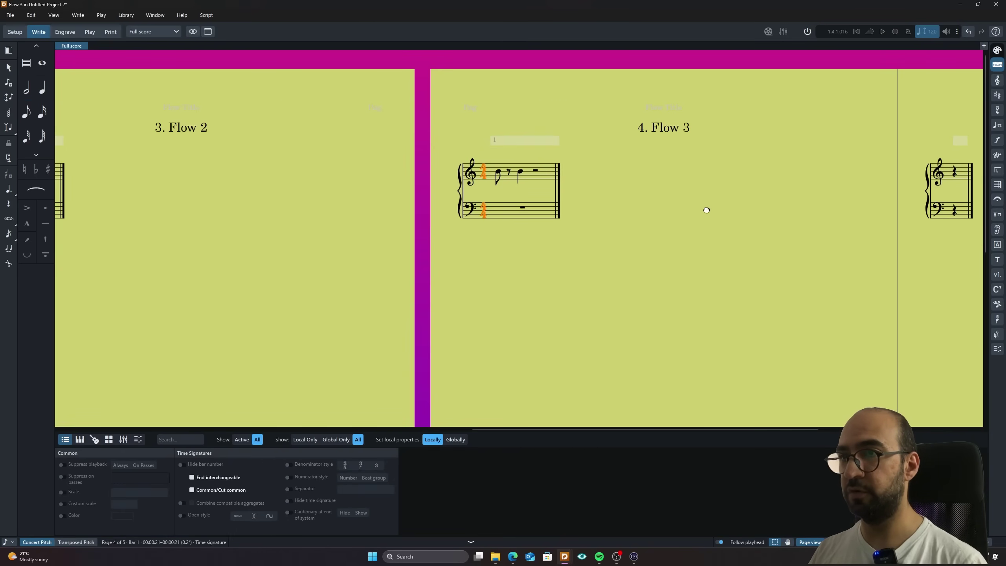
In Flow 4, enter treble and bass notes, shorten the first to an eighth, and add 5/4.
left_click_drag(706, 210, 493, 186)
left_click(573, 174)
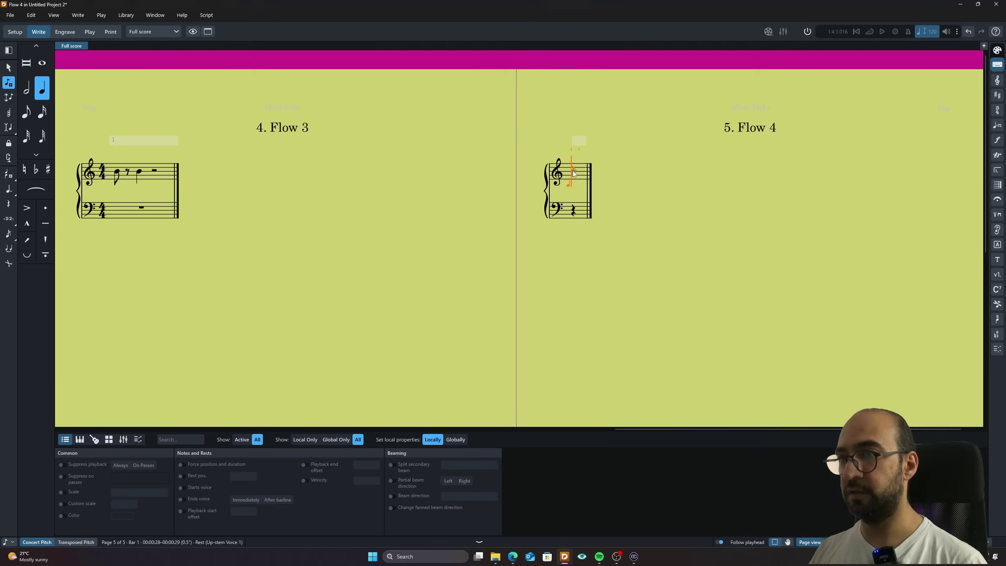
key("shift+n")
key("6")
key("b")
key("c")
key("c")
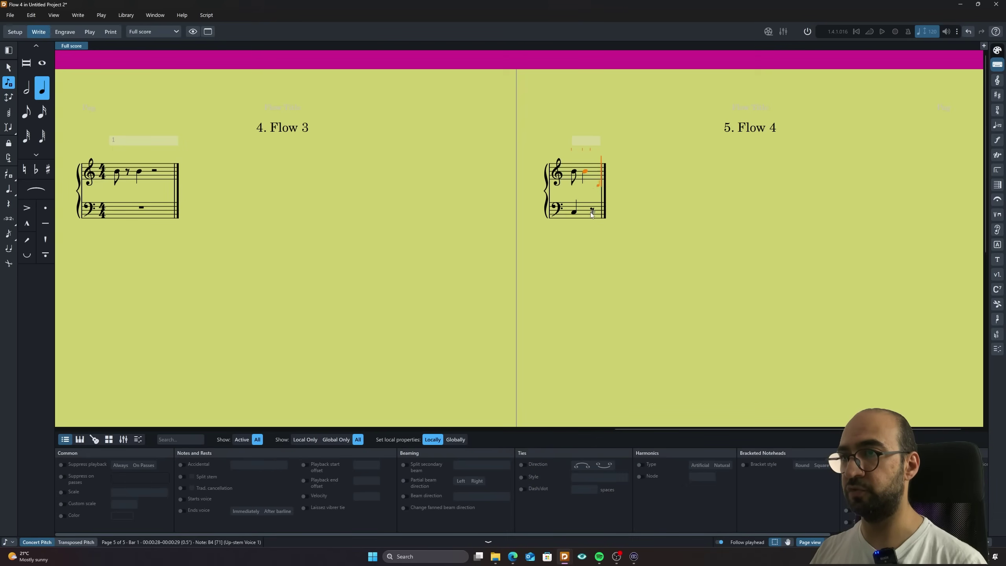
key("Escape")
left_click(574, 173)
key("5")
key("shift+m")
type("5/4")
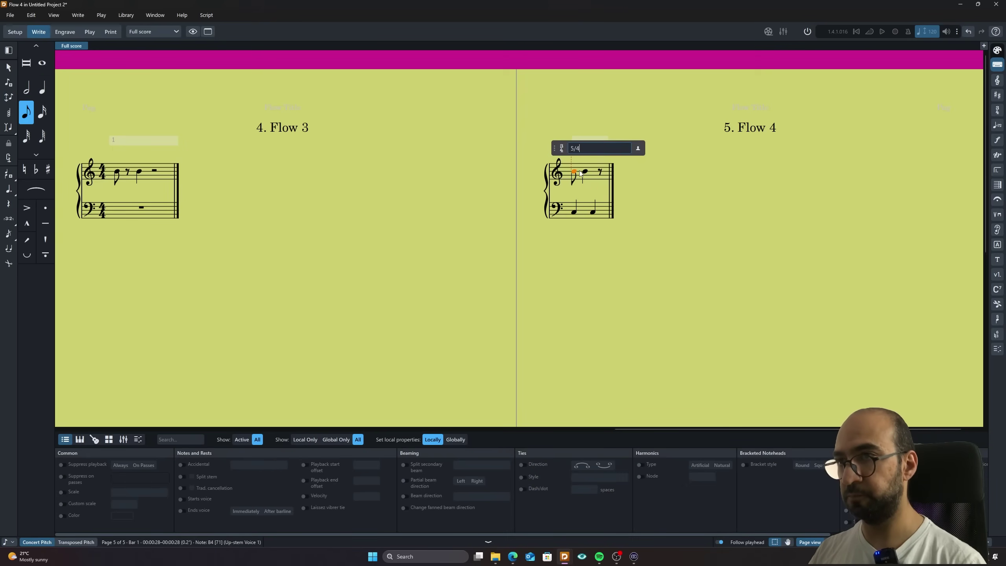
key("Return")
left_click_drag(501, 221, 911, 214)
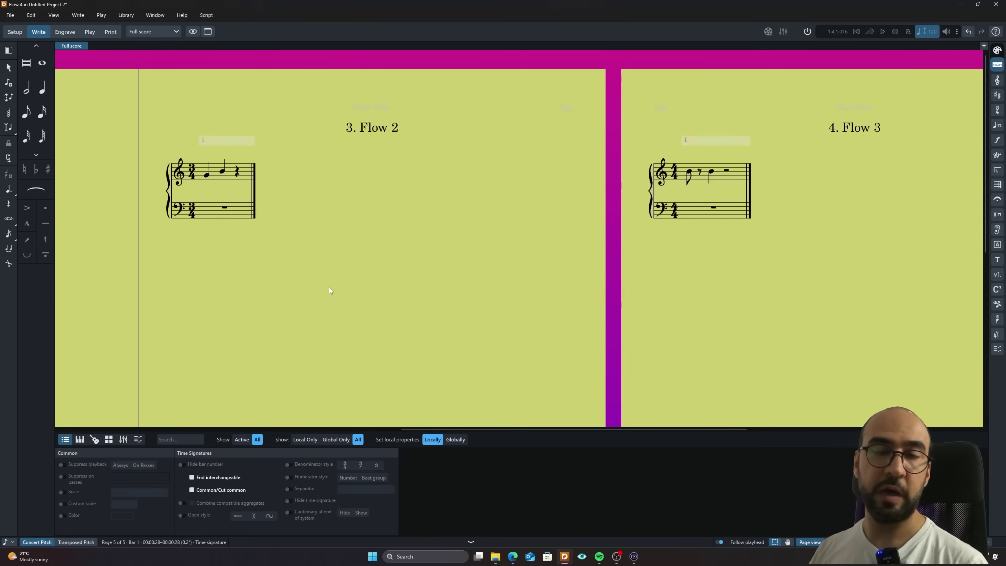
left_click_drag(331, 289, 728, 282)
left_click_drag(305, 302, 457, 350)
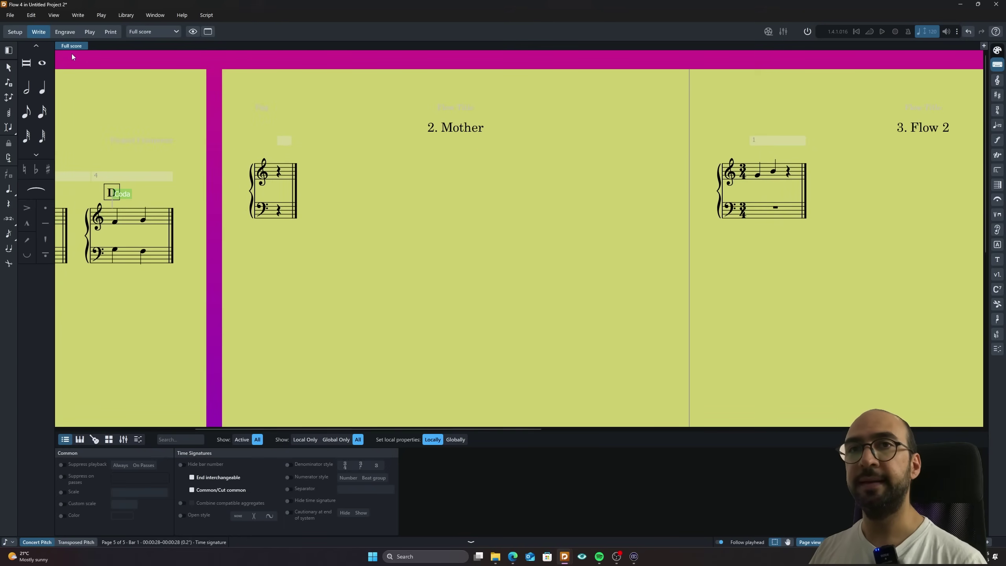
Switch to Engrave mode, bring the 2. Mother page into view, and clear the selection.
left_click(63, 32)
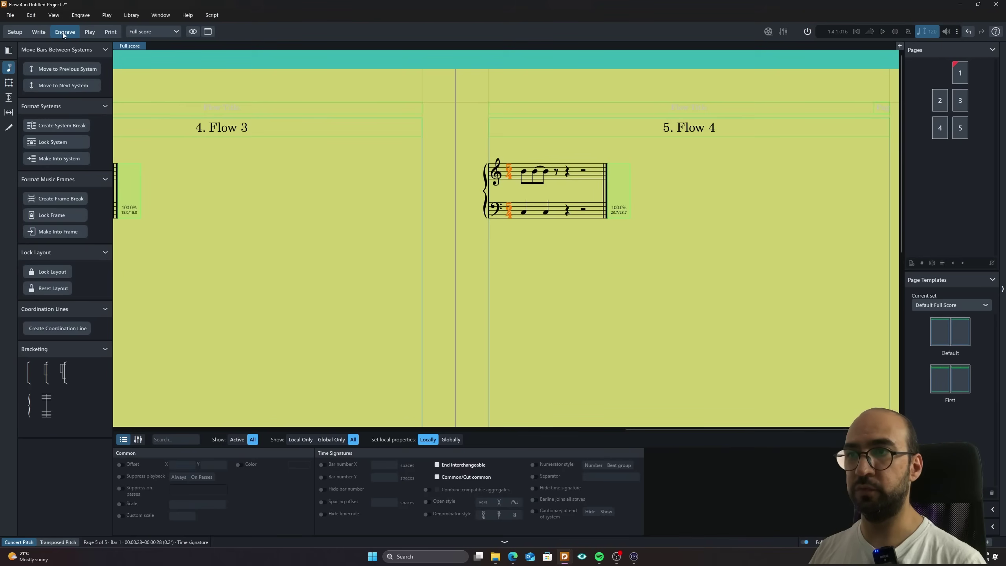
left_click_drag(307, 229, 678, 238)
left_click_drag(225, 265, 797, 247)
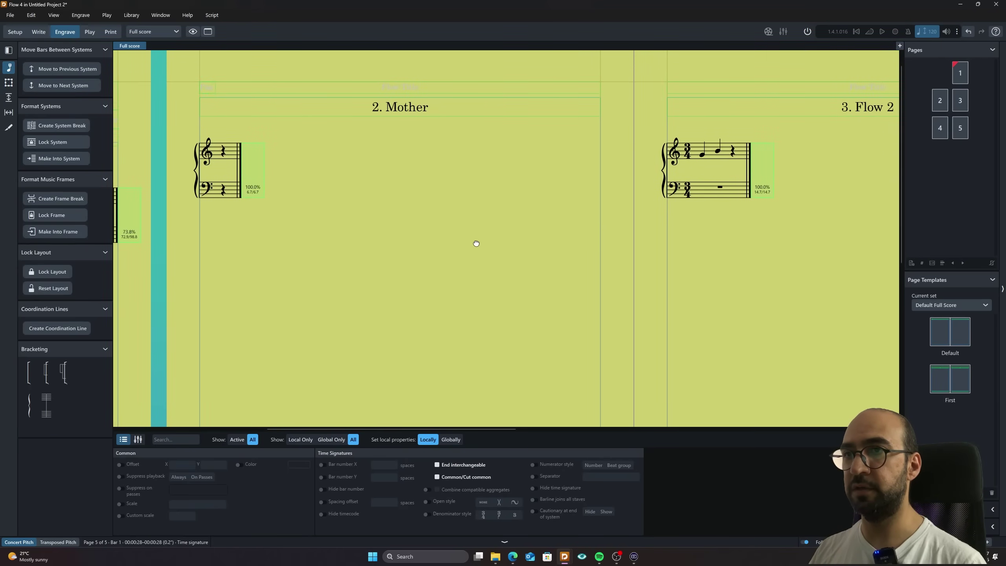
left_click_drag(473, 240, 602, 274)
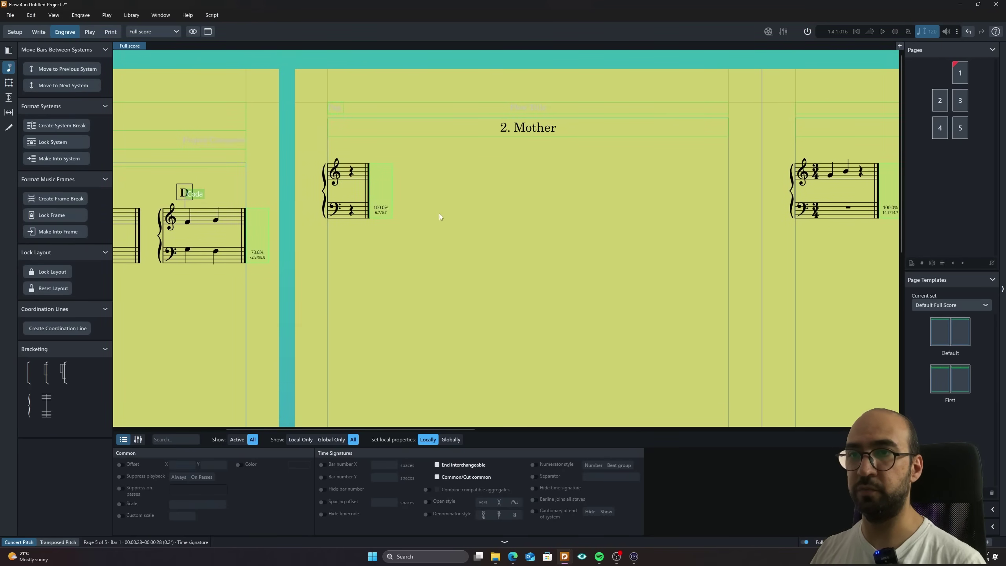
left_click(328, 247)
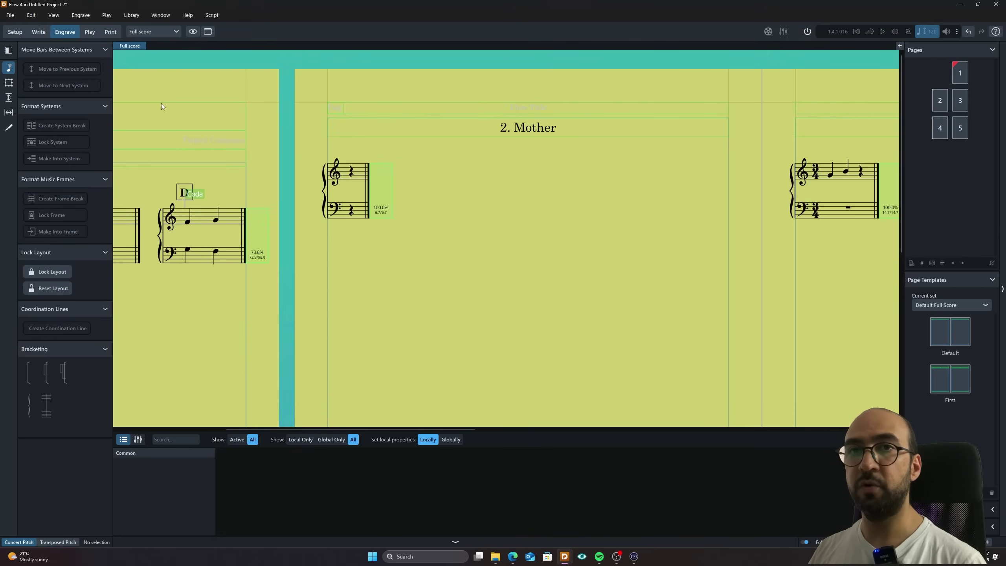
Turn on Frames mode and delete the music frame on the Mother page.
left_click(12, 85)
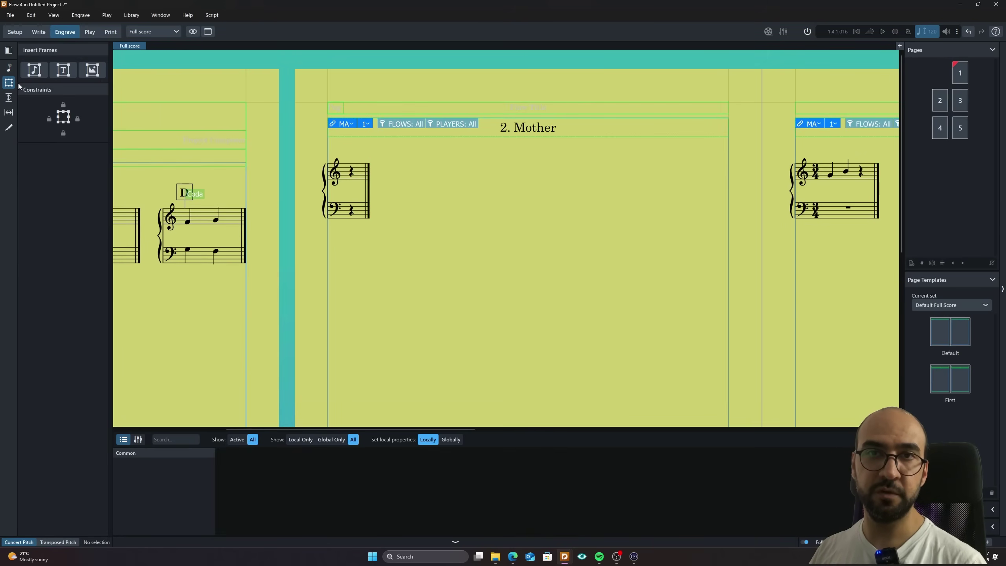
scroll(564, 237, "down", 10)
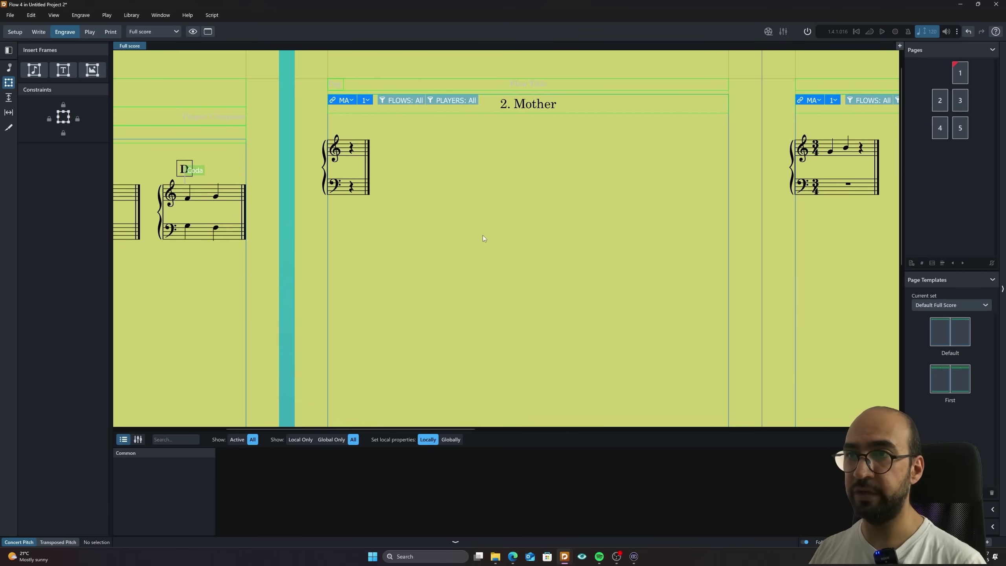
left_click(327, 347)
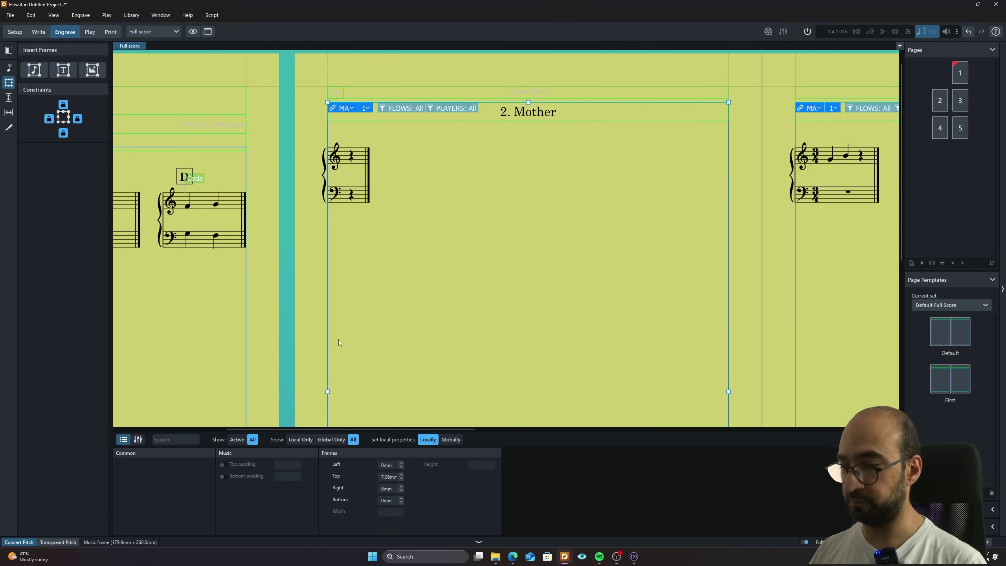
key("Delete")
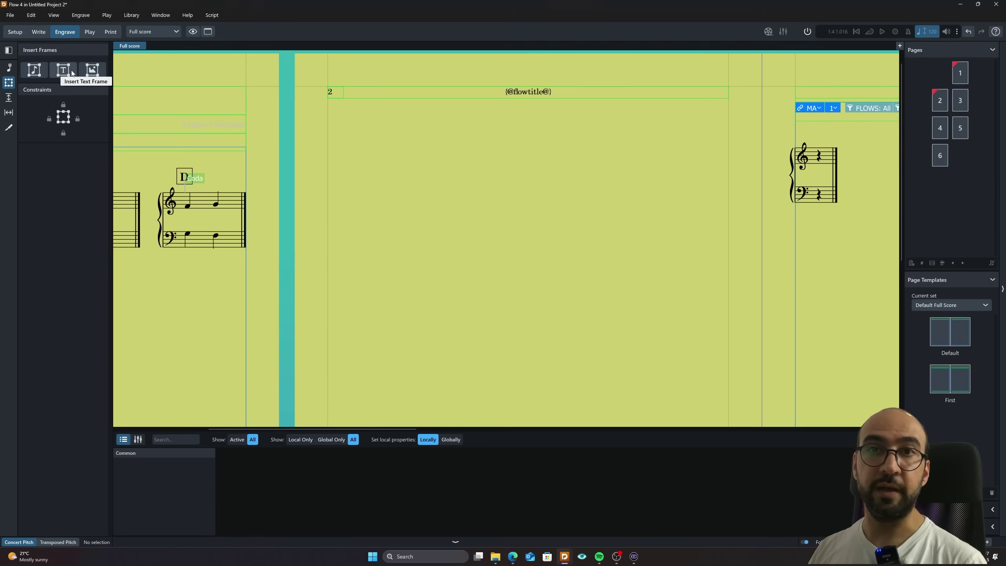
Draw a music frame in the Mother page's upper left and filter it to Flow 2 only.
left_click(32, 70)
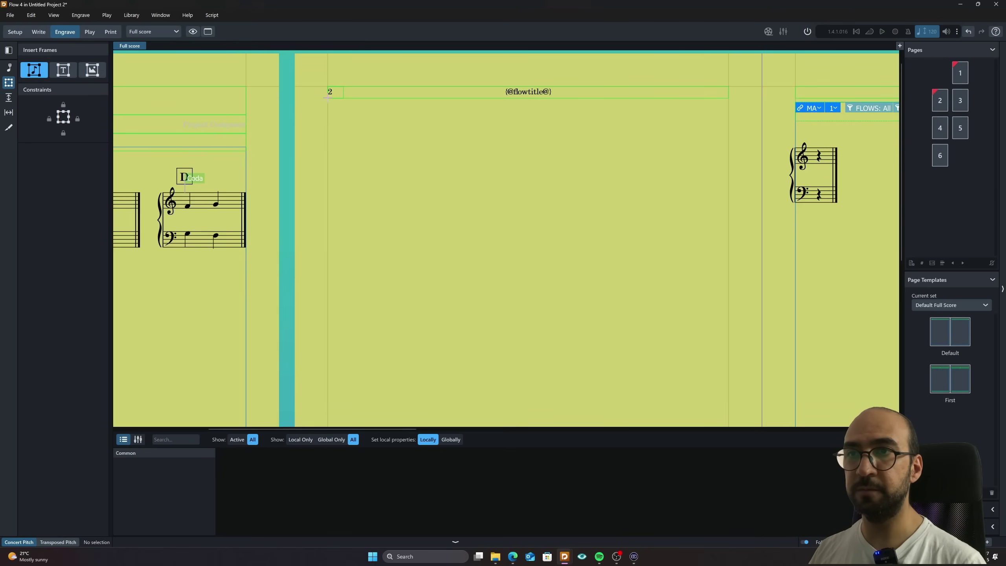
left_click_drag(327, 97, 525, 219)
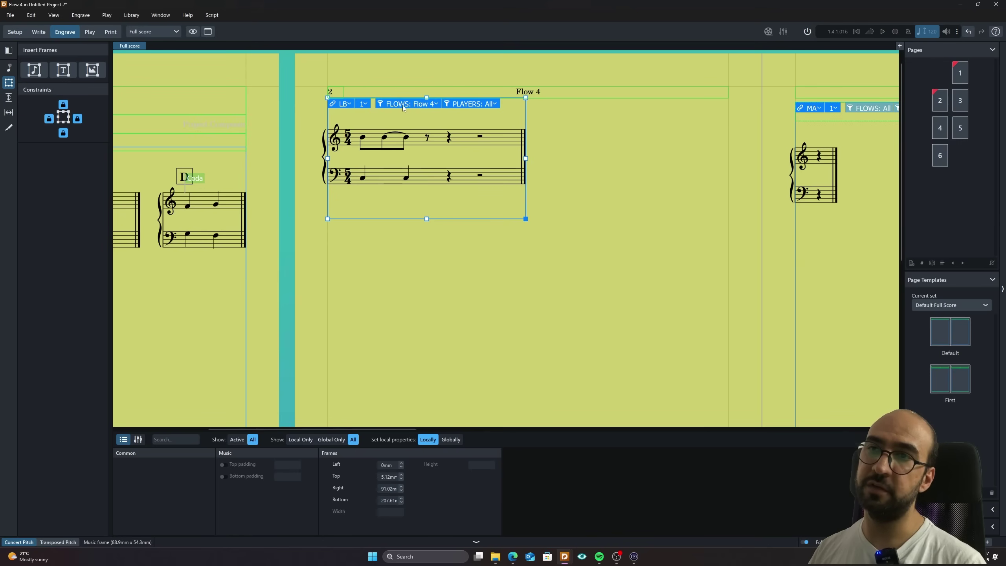
left_click(437, 104)
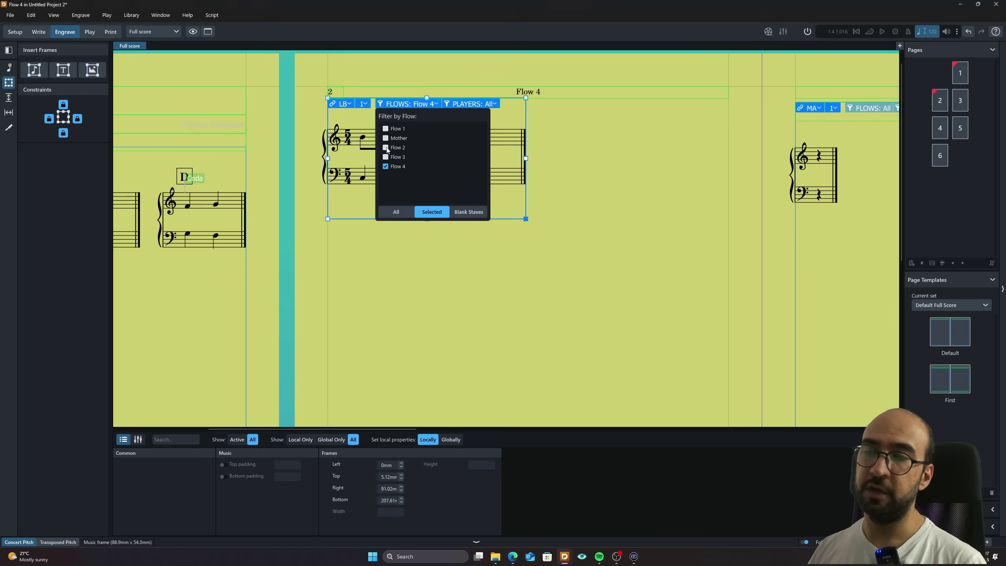
left_click(385, 167)
left_click(385, 148)
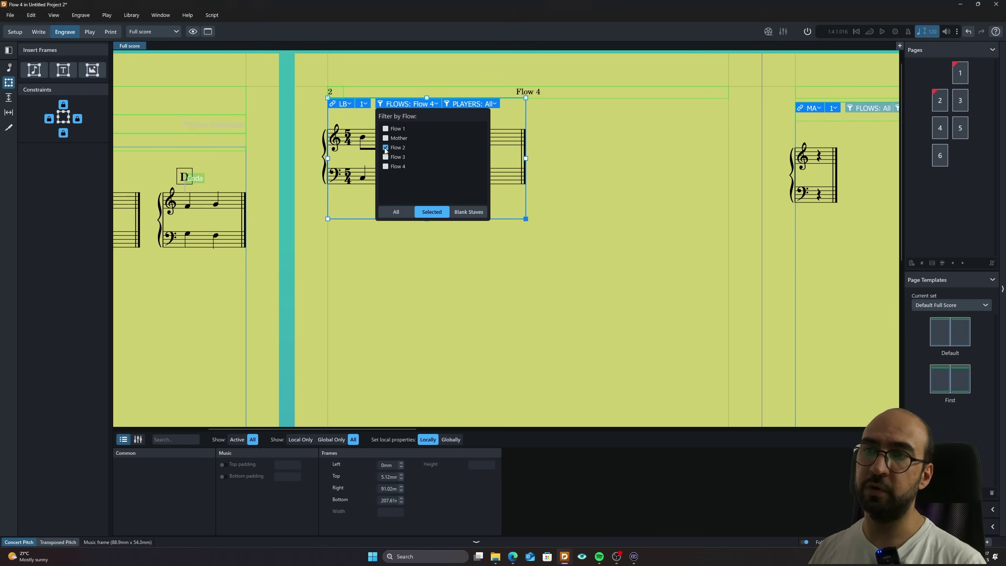
left_click(556, 161)
left_click(557, 162)
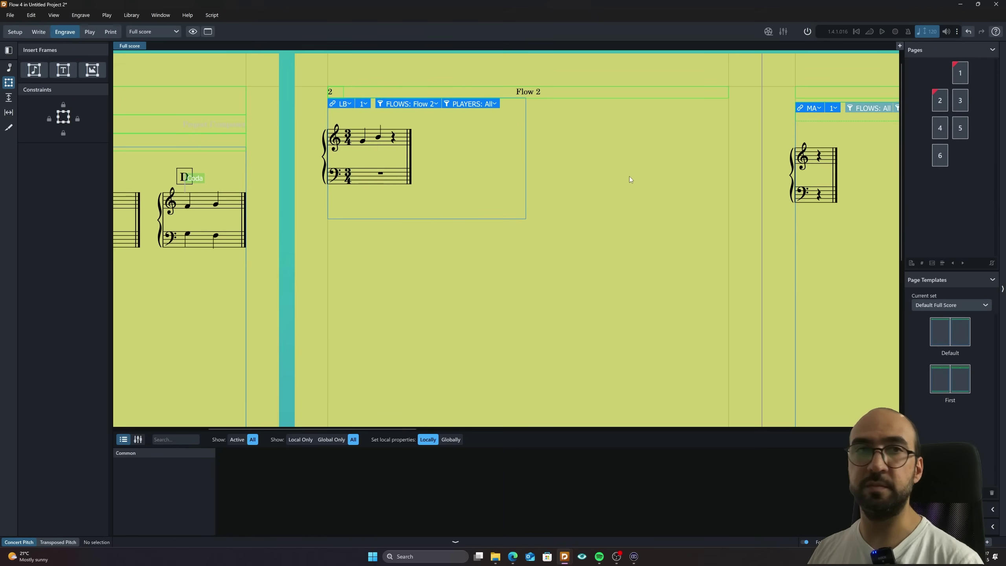
Draw a music frame below-right of the Flow 2 frame and filter it to Flow 3.
scroll(634, 198, "up", 3)
left_click_drag(675, 214, 387, 220)
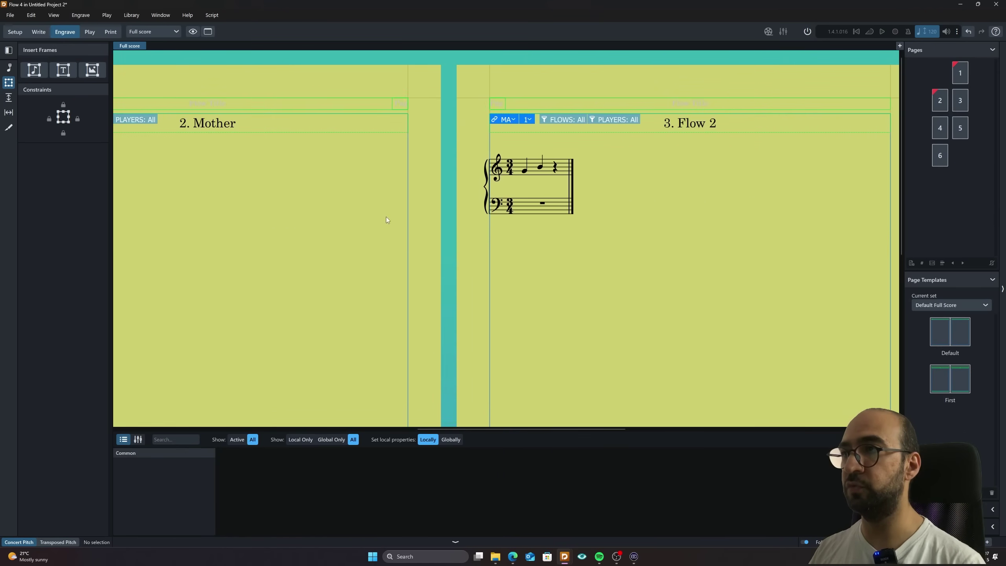
scroll(339, 226, "up", 5)
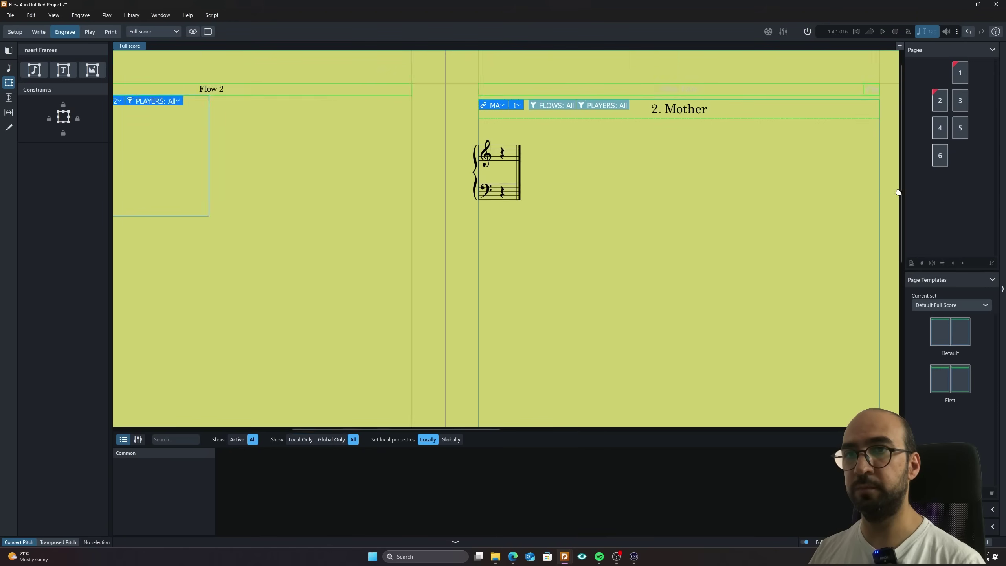
scroll(577, 219, "down", 3)
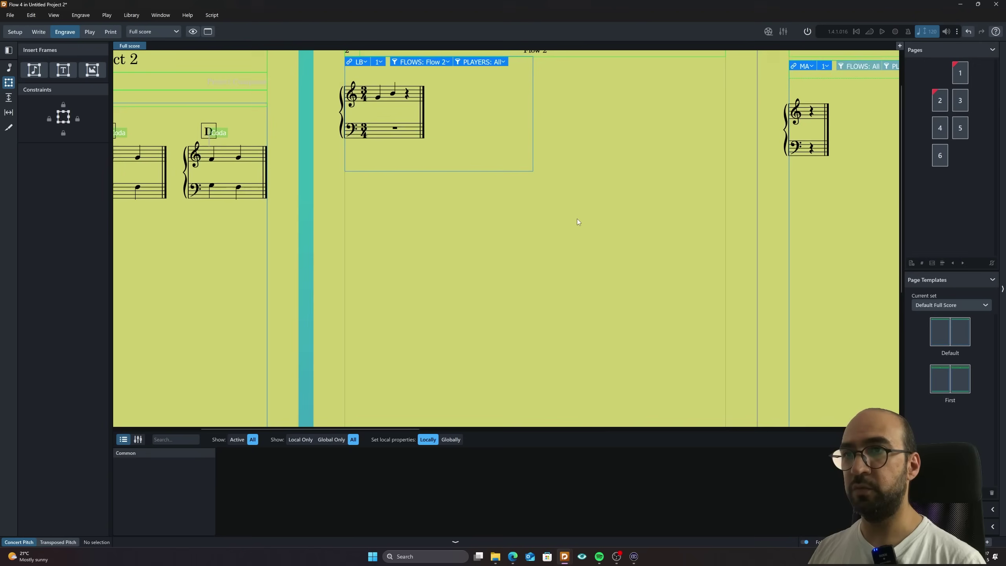
left_click_drag(576, 218, 494, 227)
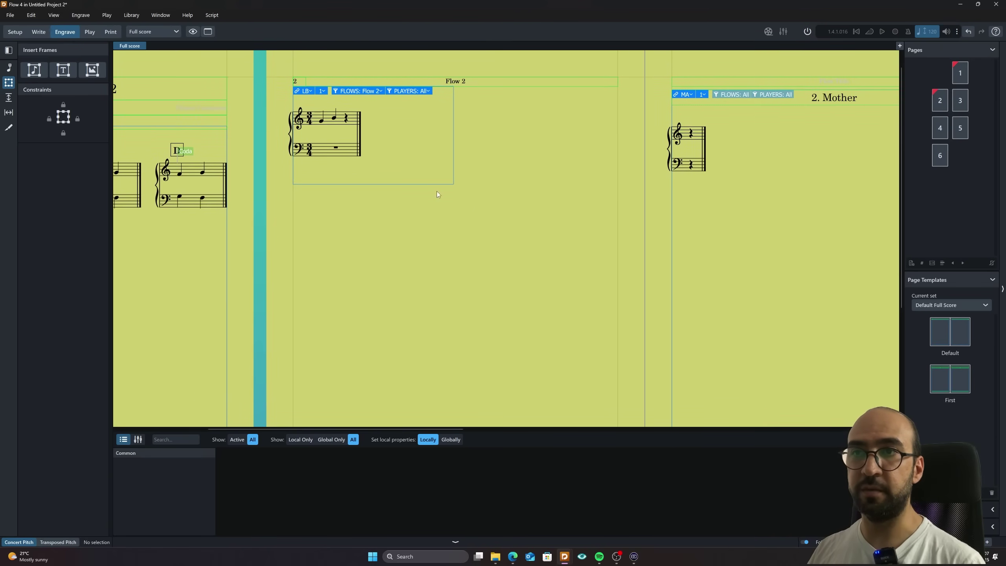
left_click(30, 75)
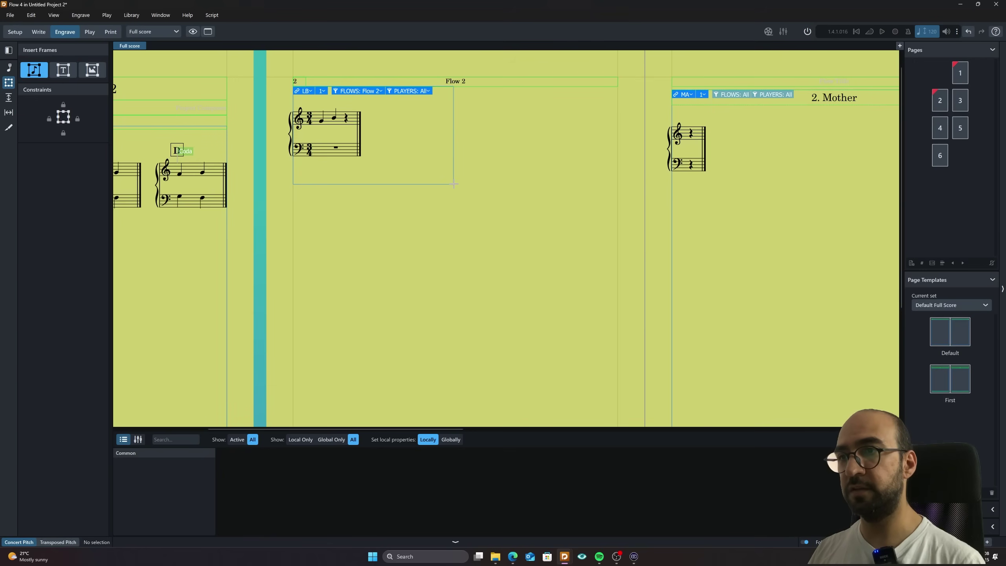
left_click_drag(453, 184, 617, 304)
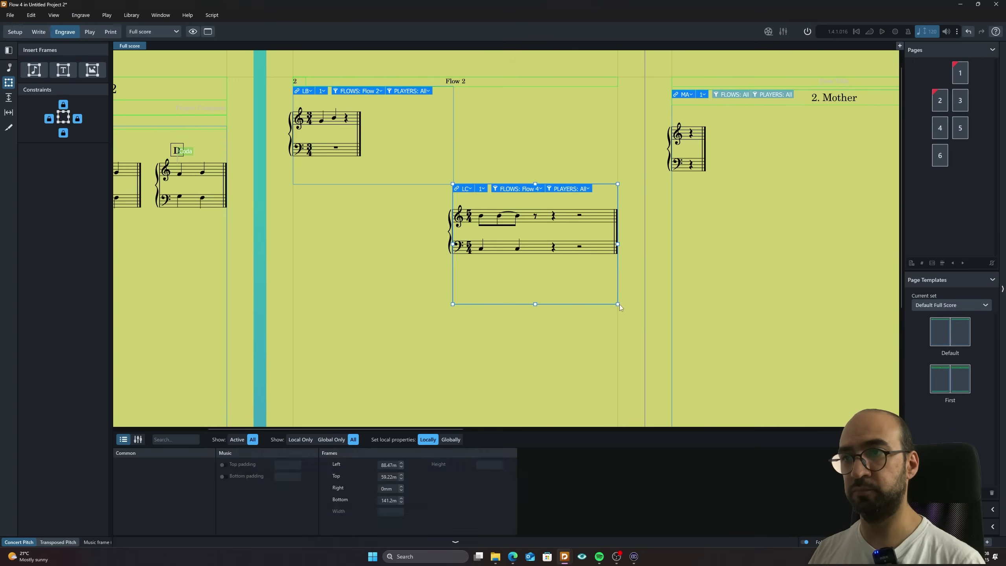
left_click(539, 188)
left_click(501, 241)
left_click(501, 250)
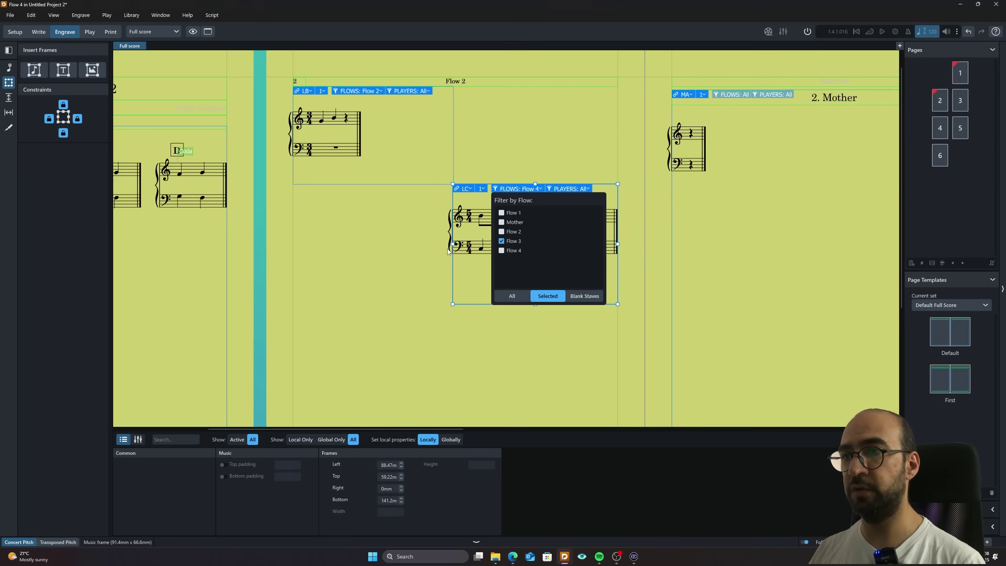
left_click(394, 250)
left_click(394, 253)
Draw another music frame under the Flow 2 frame, leaving it showing Flow 4.
scroll(396, 238, "down", 3)
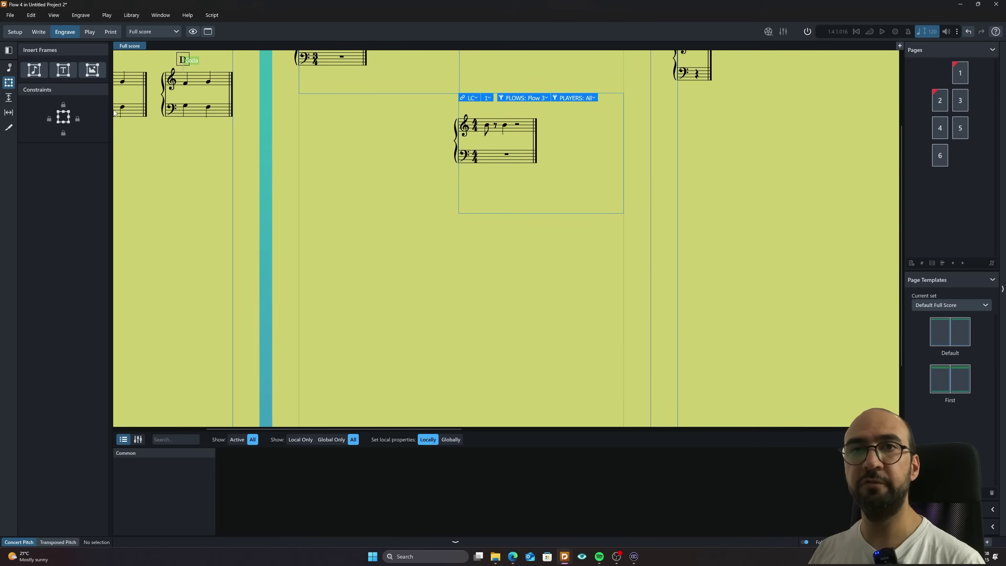
left_click(34, 69)
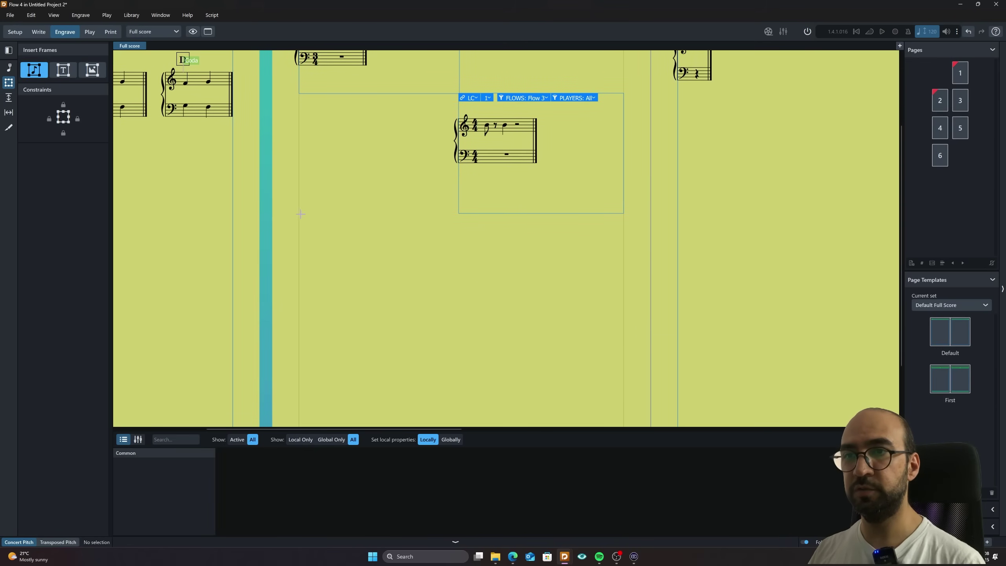
left_click_drag(299, 214, 458, 338)
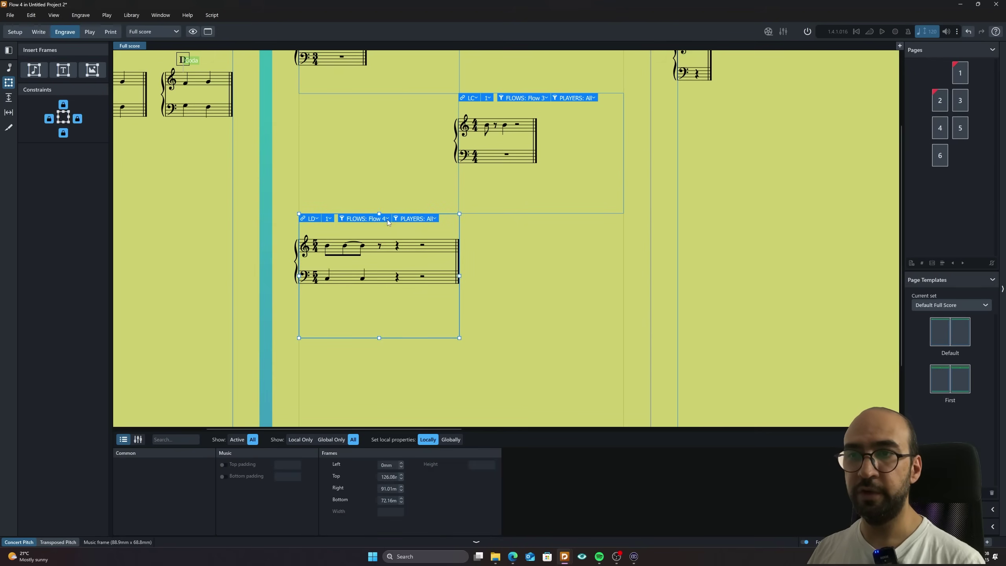
left_click(388, 220)
key("Escape")
key("Escape")
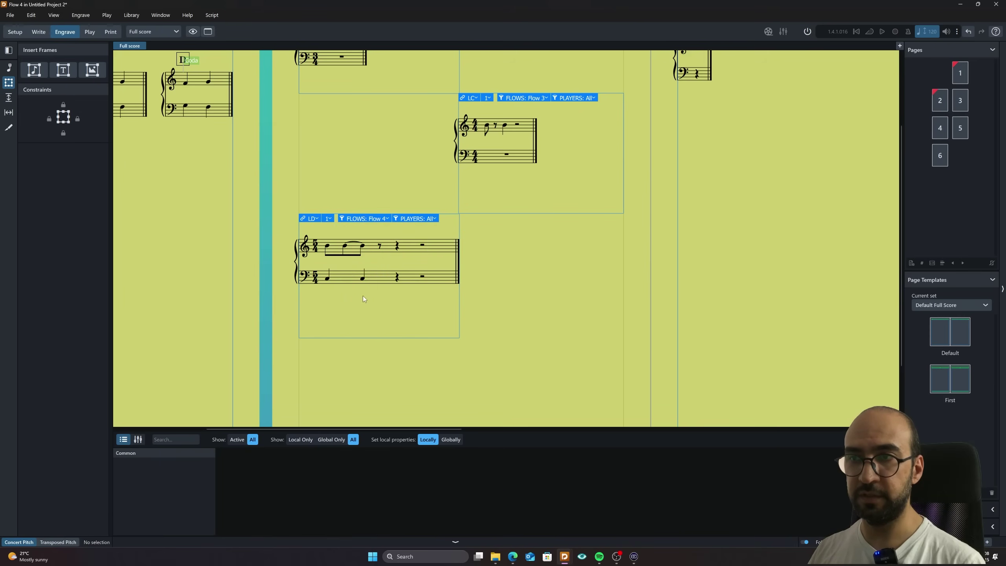
scroll(299, 154, "up", 3)
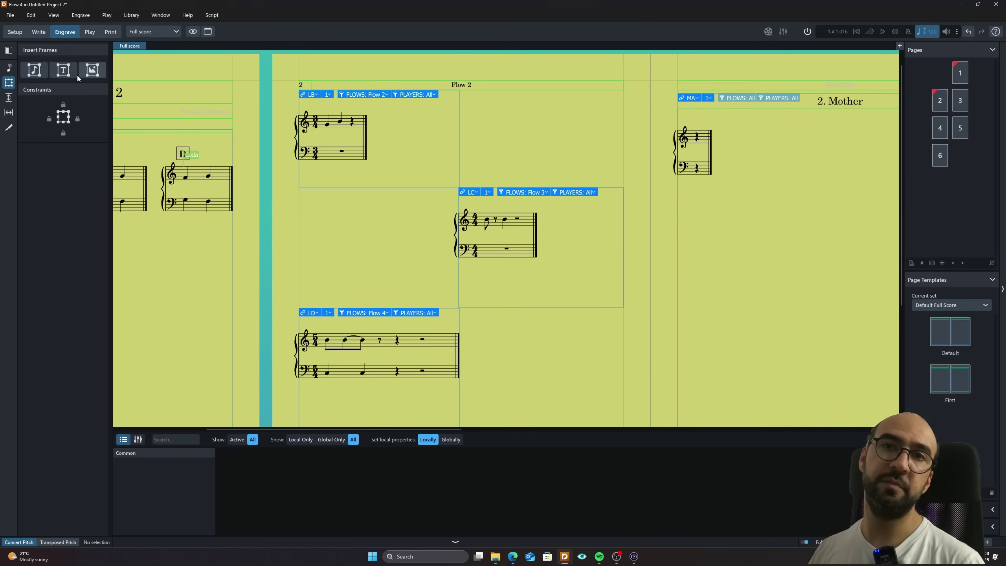
Draw a text frame right of the Flow 2 music and write 'hello :)' in it.
left_click(66, 74)
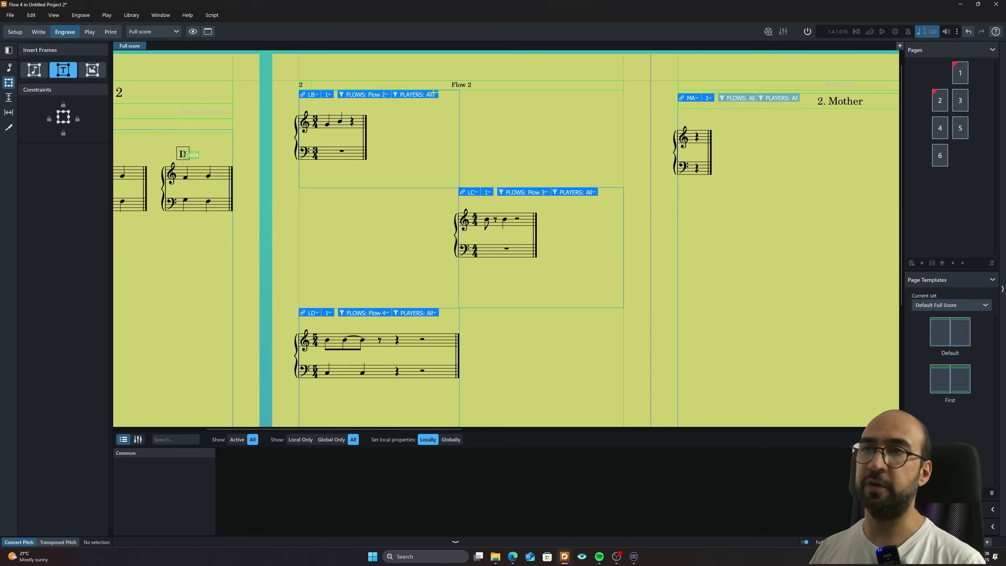
left_click_drag(459, 91, 642, 186)
key("Escape")
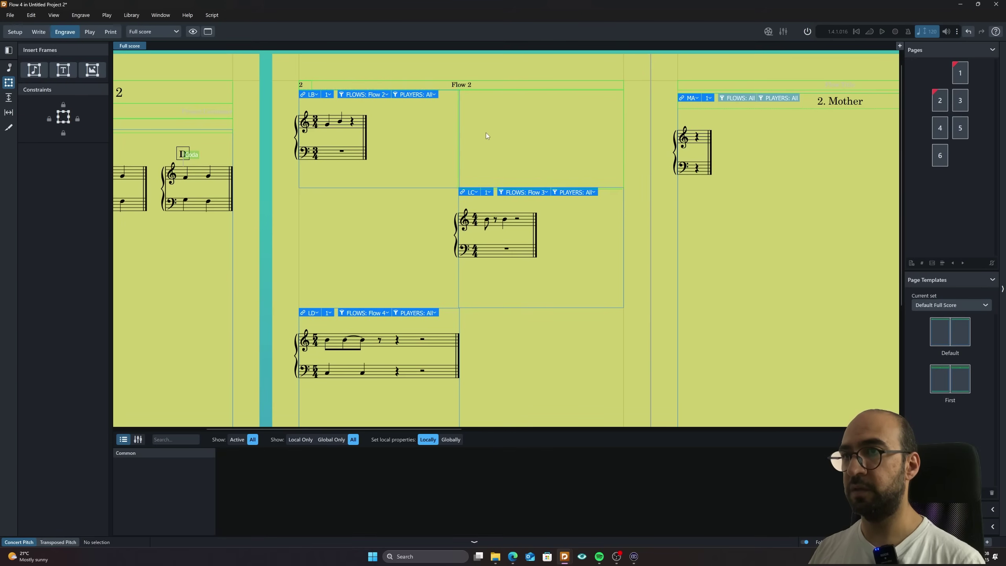
double_click(487, 136)
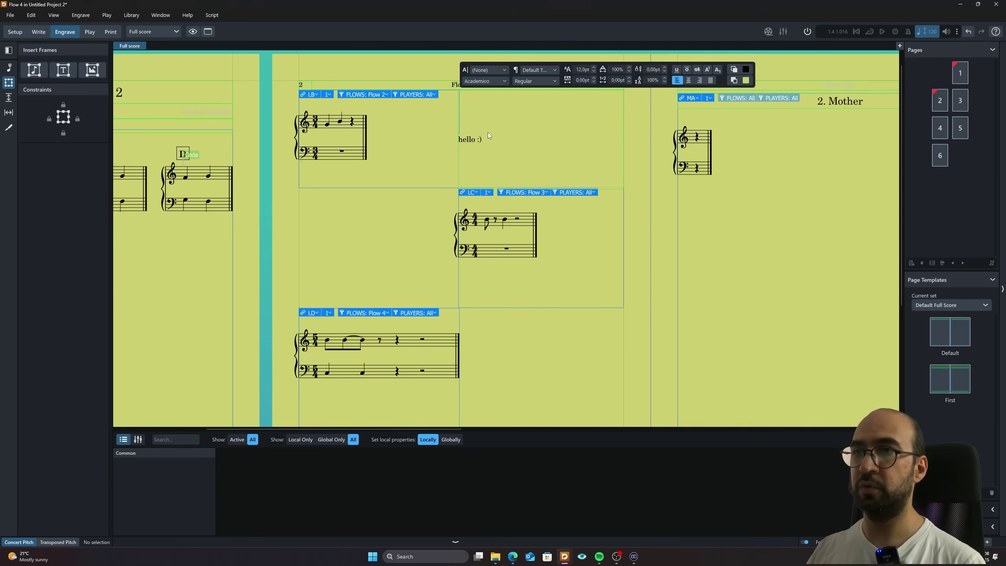
key("Escape")
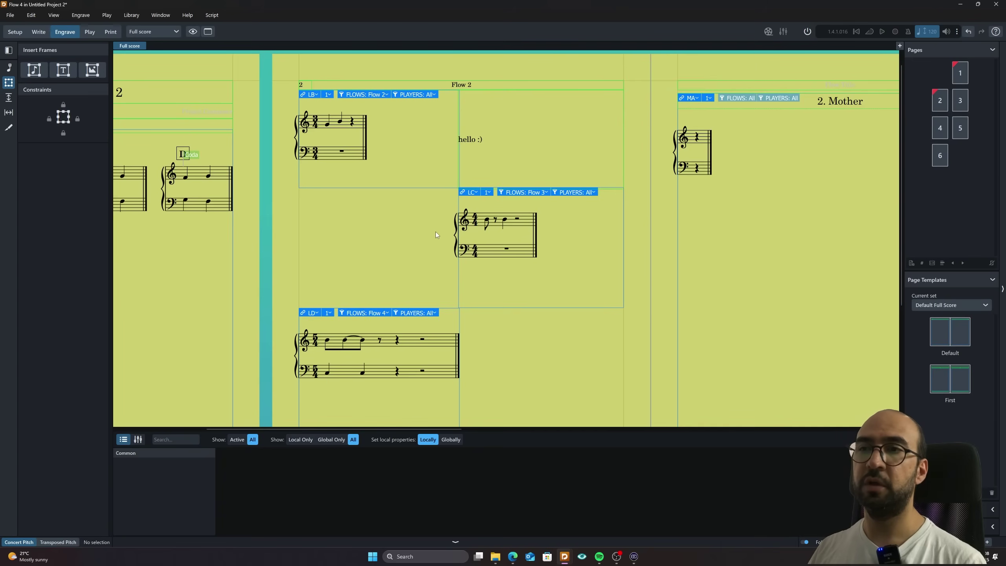
Draw a second text frame lower on the Mother page, then deselect it.
left_click(62, 71)
left_click_drag(300, 186, 460, 307)
scroll(544, 281, "down", 2)
left_click(471, 251)
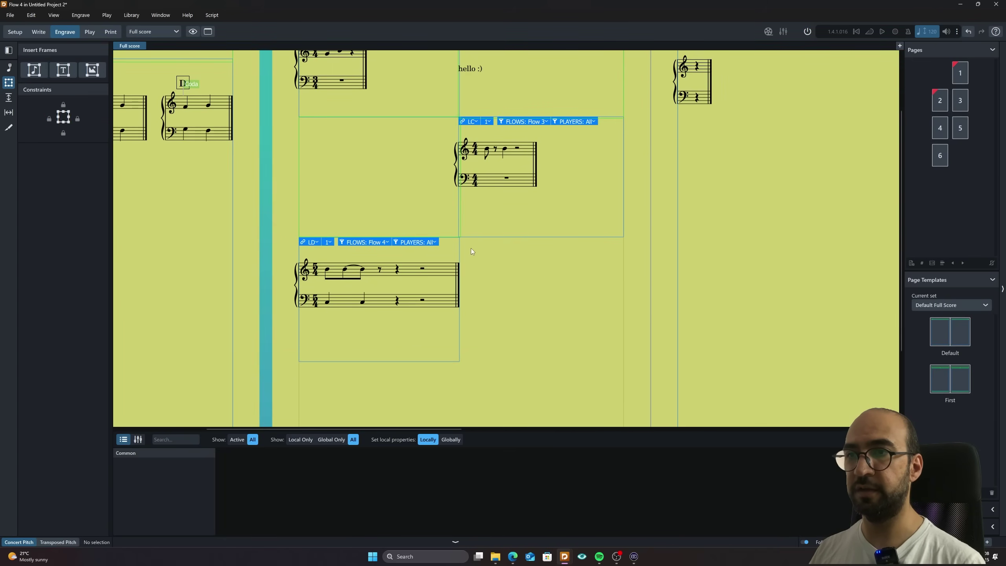
scroll(454, 145, "up", 2)
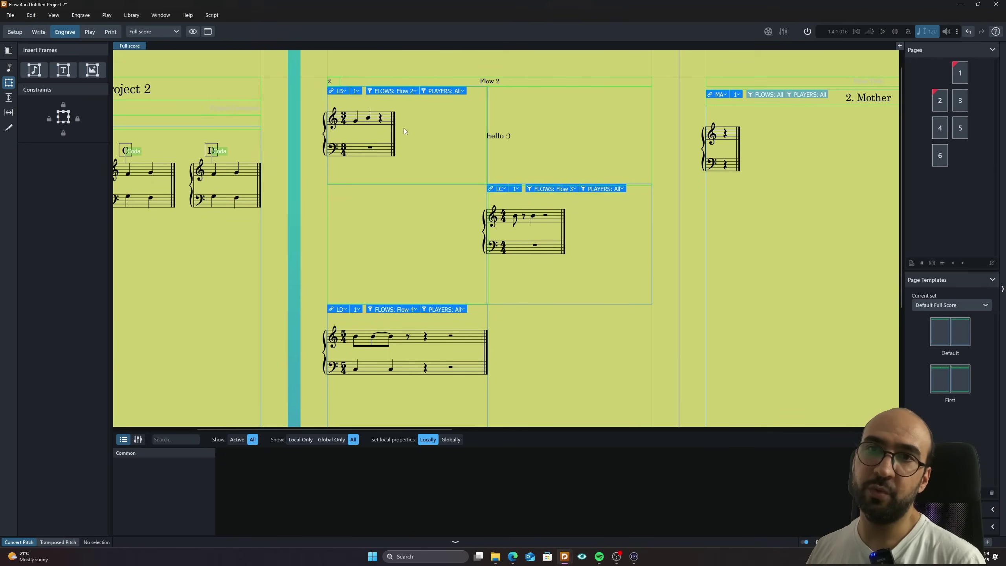
With the Note Spacing tool, widen the Flow 2 system using Alt+Right, then widen Flow 3.
left_click(9, 114)
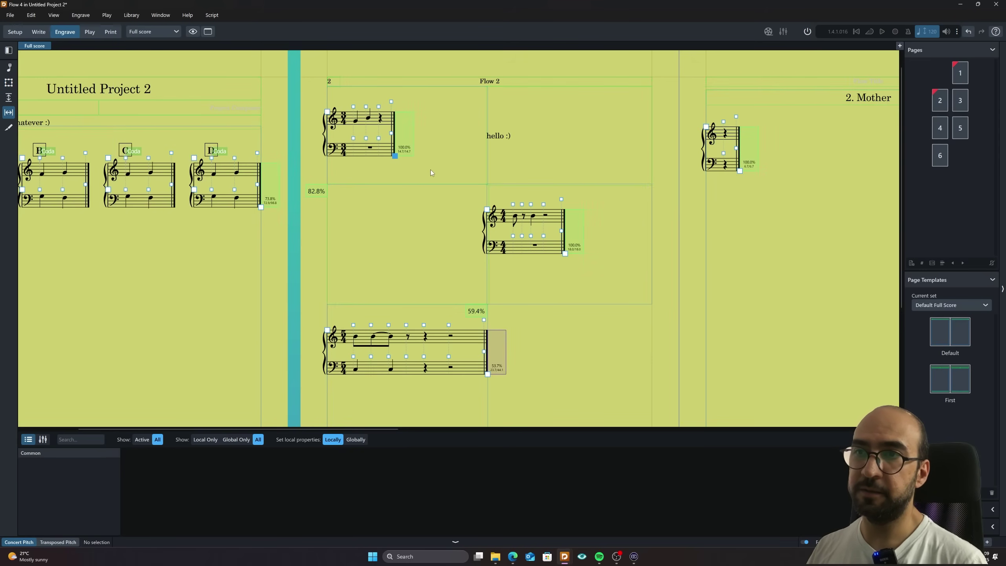
key("alt+Right")
key("alt+Right")
key("alt+Right")
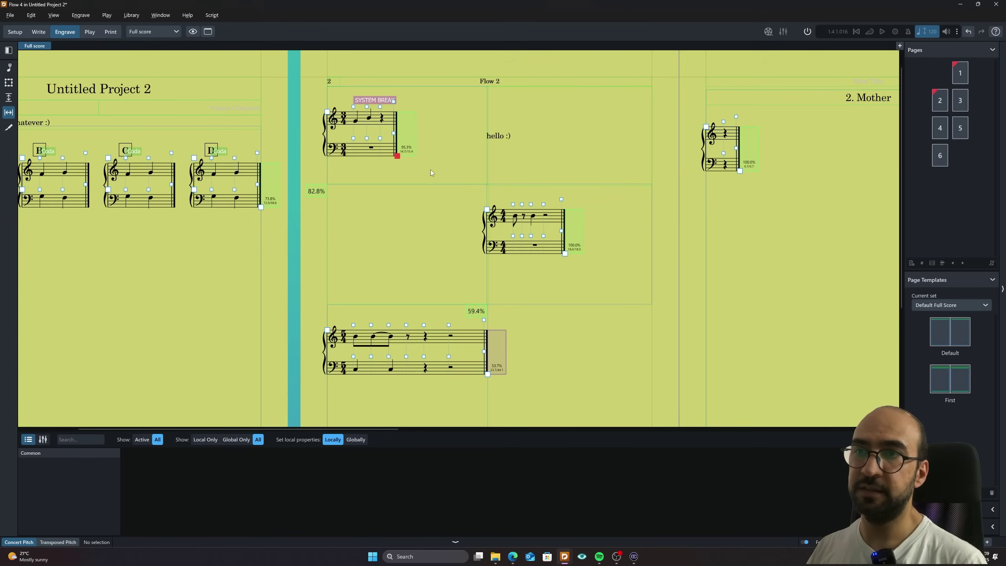
key("alt+Right")
key("alt+Right")
key("alt+Right")
key("alt+Right")
key("alt+Right")
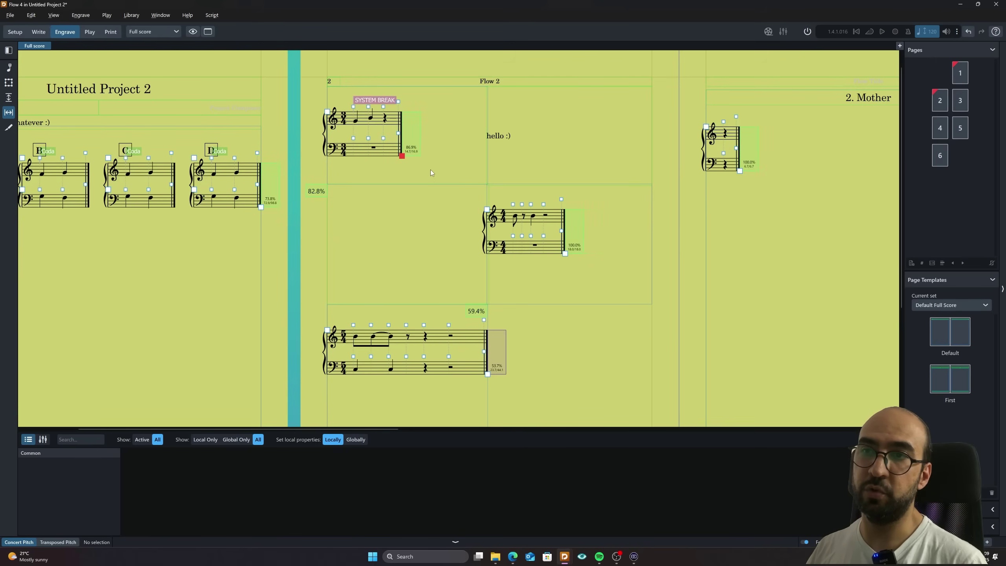
key("alt+Right")
key("alt+Right")
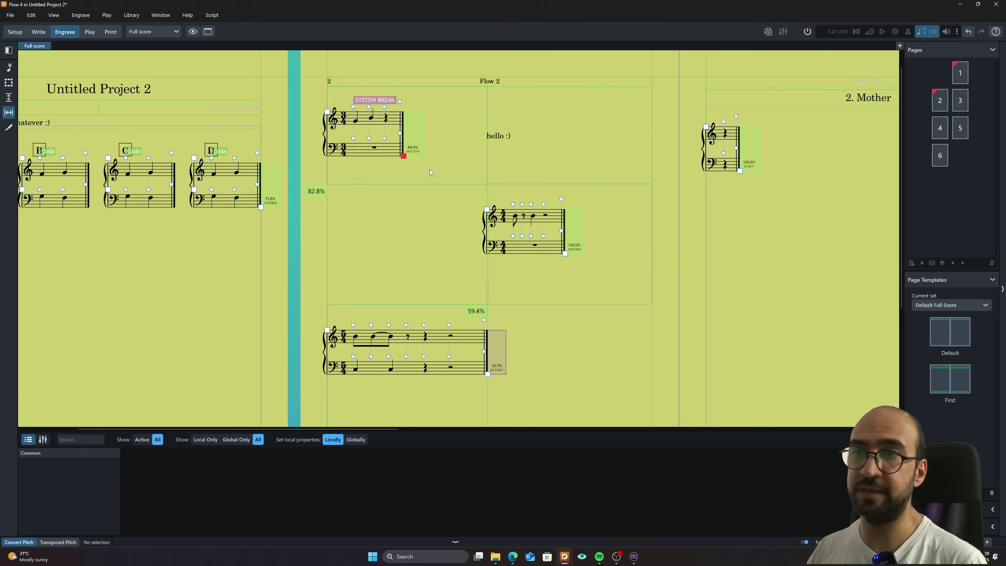
key("alt+Right")
key("alt+Right")
key("Escape")
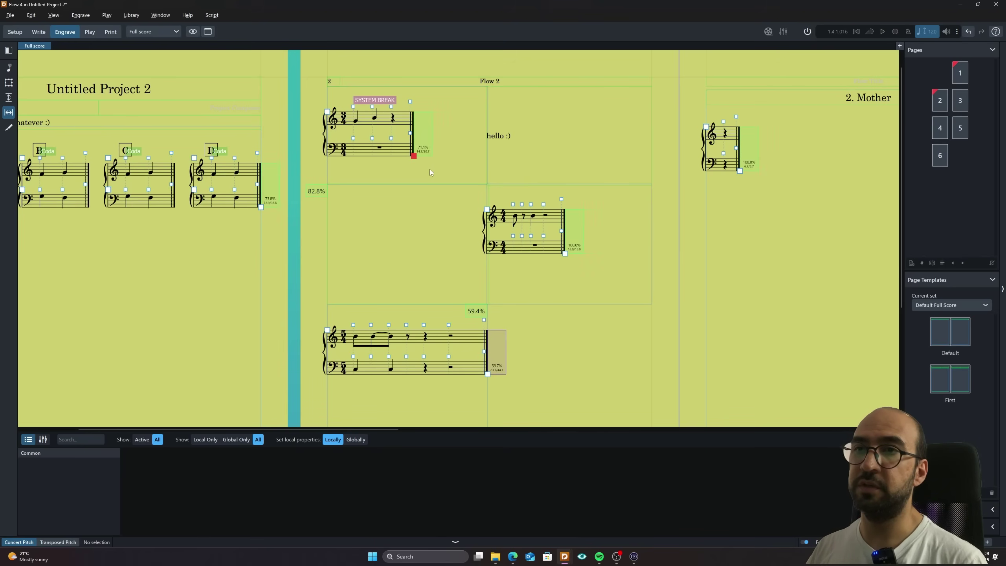
key("alt+Right")
key("alt+Right")
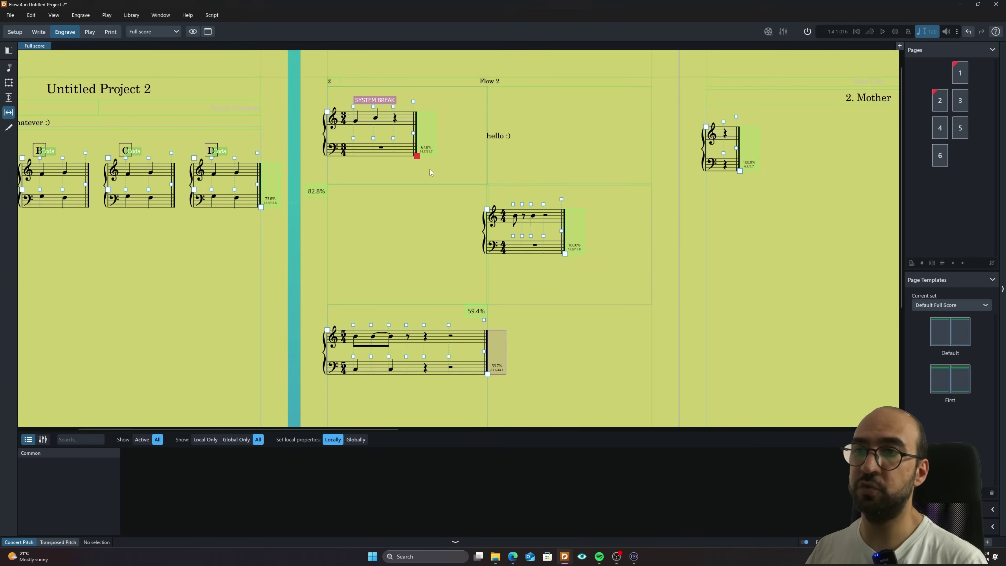
left_click(564, 254)
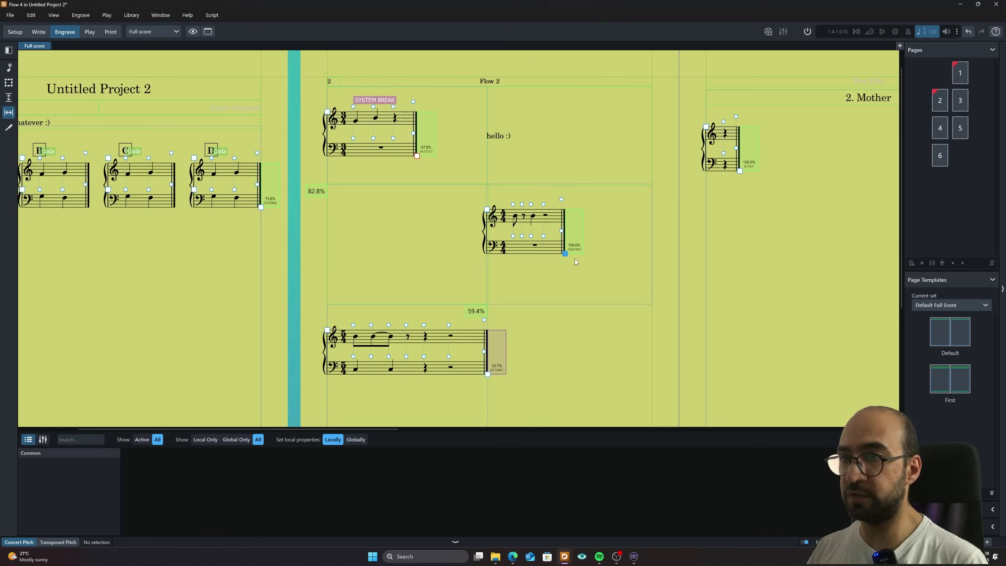
key("s")
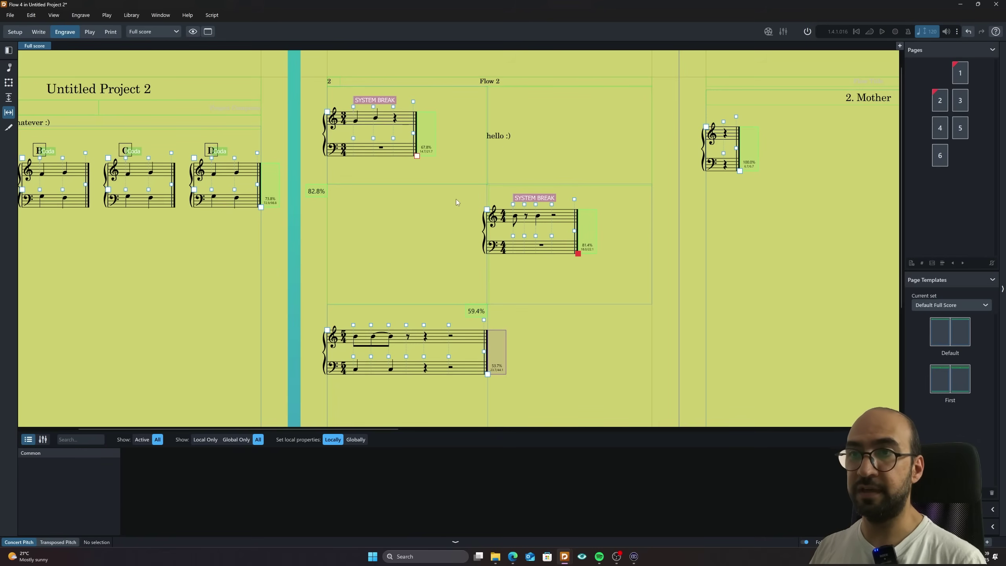
scroll(479, 187, "down", 5)
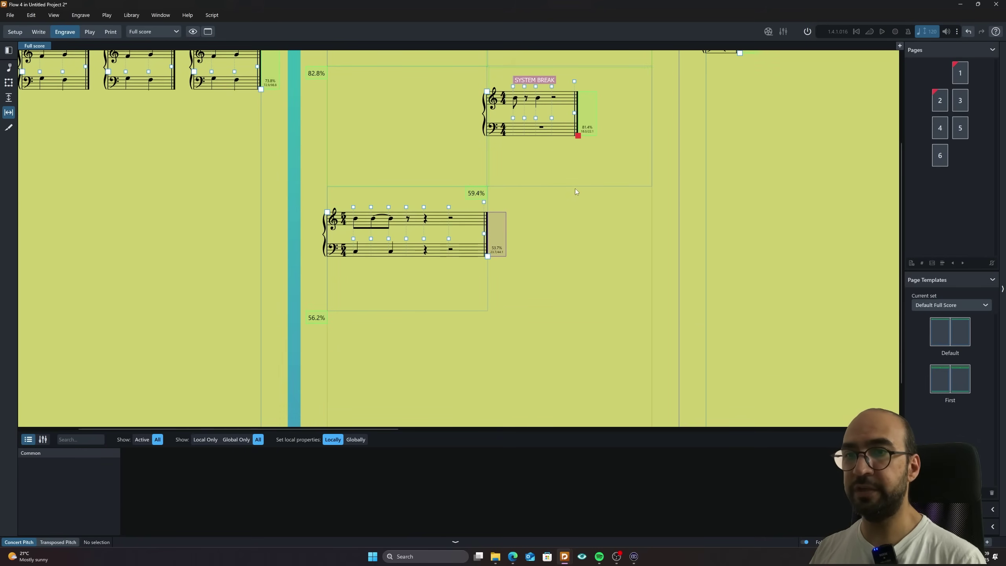
scroll(575, 189, "up", 3)
scroll(558, 211, "up", 2)
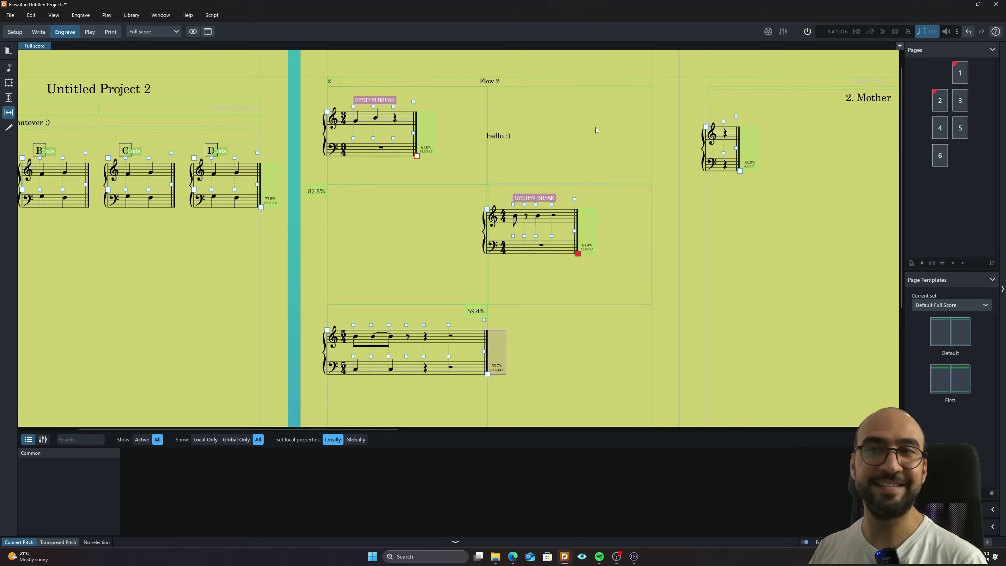
scroll(544, 227, "right", 1)
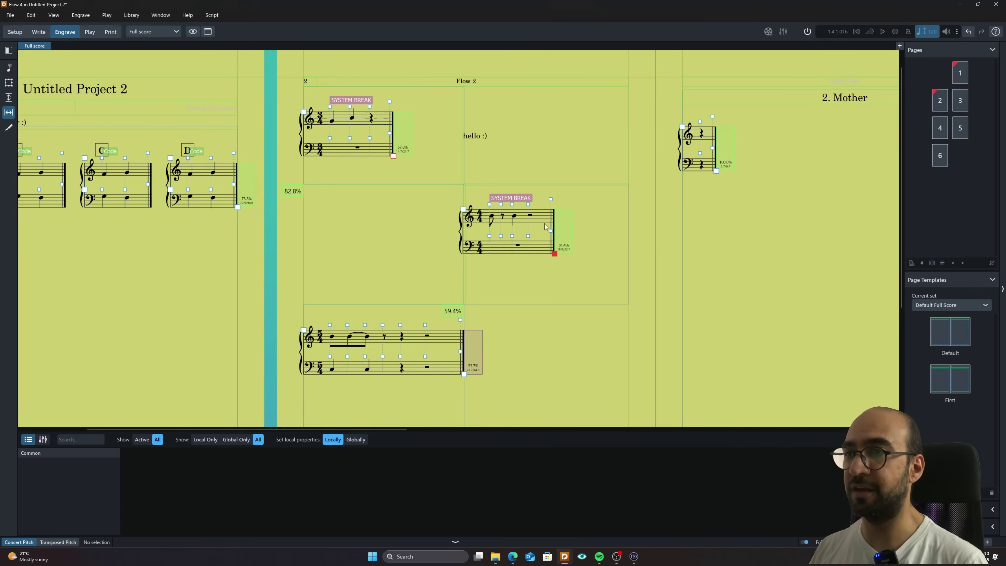
scroll(544, 226, "left", 1)
scroll(544, 227, "down", 1)
scroll(555, 300, "down", 2)
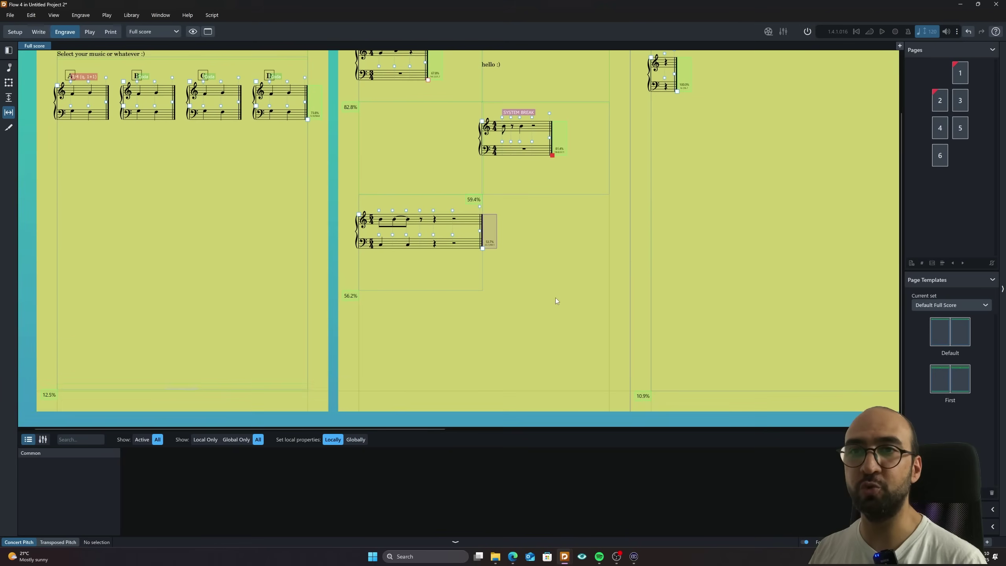
scroll(554, 297, "up", 1)
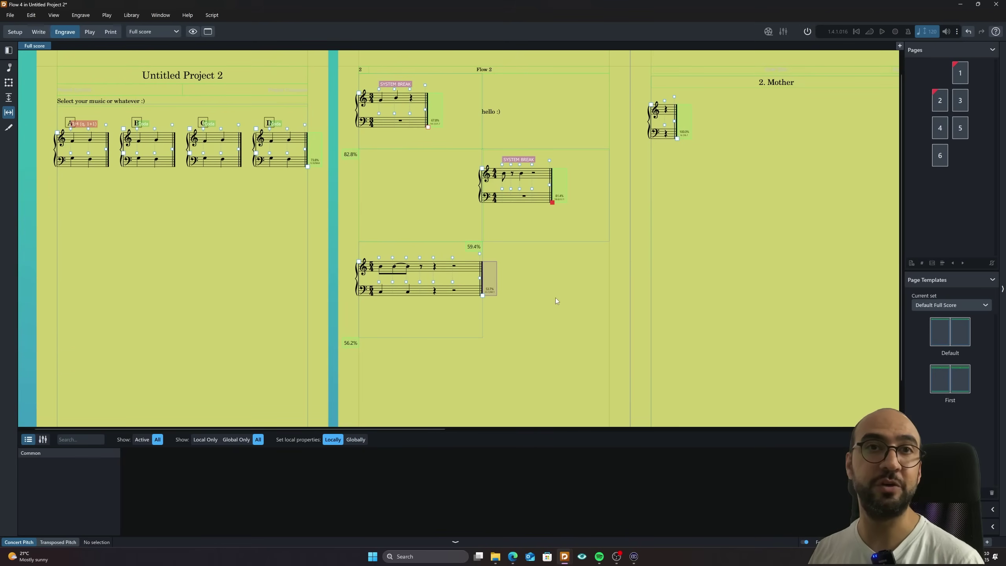